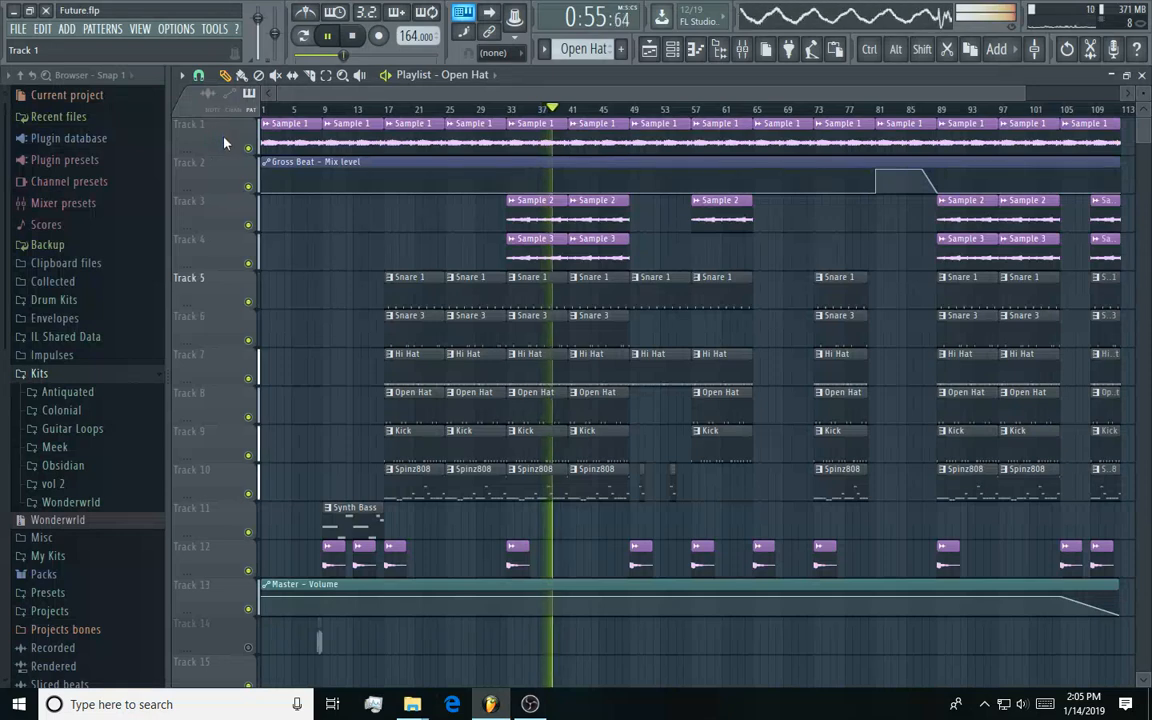
Switch to OBS to check the microphone channel in the mixer, return to FL Studio and stop the song playback.
{"action": "left_click", "coordinate": [530, 704]}
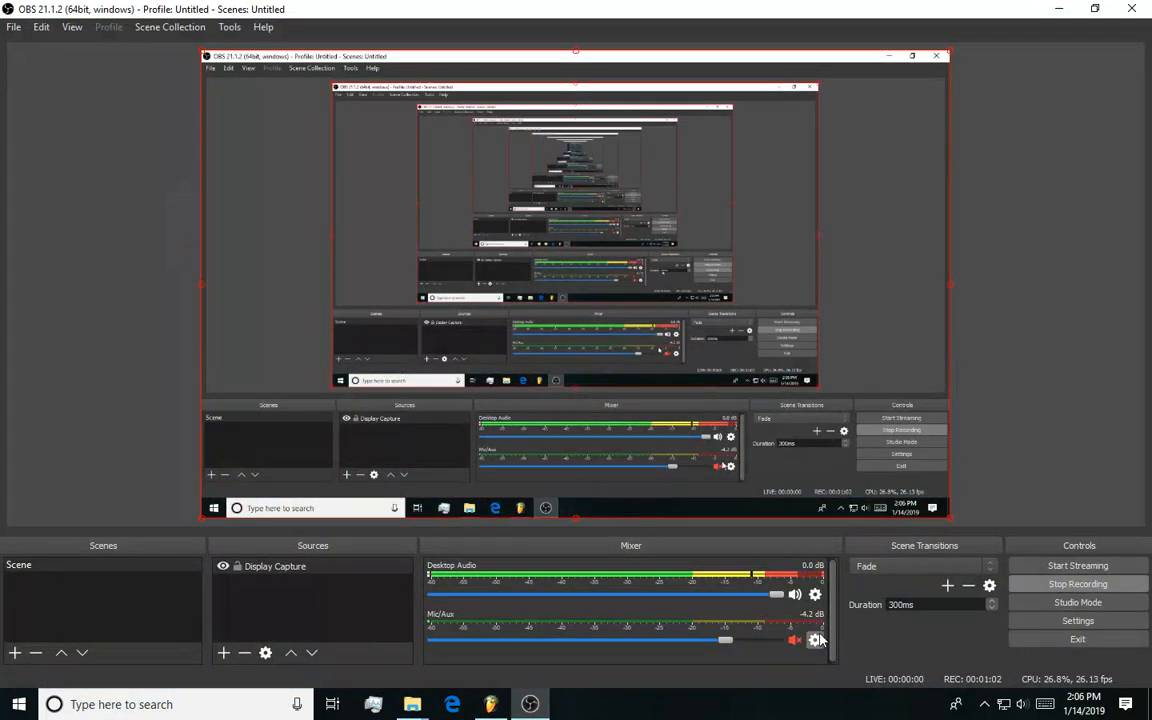
{"action": "left_click", "coordinate": [490, 704]}
{"action": "key", "text": "space"}
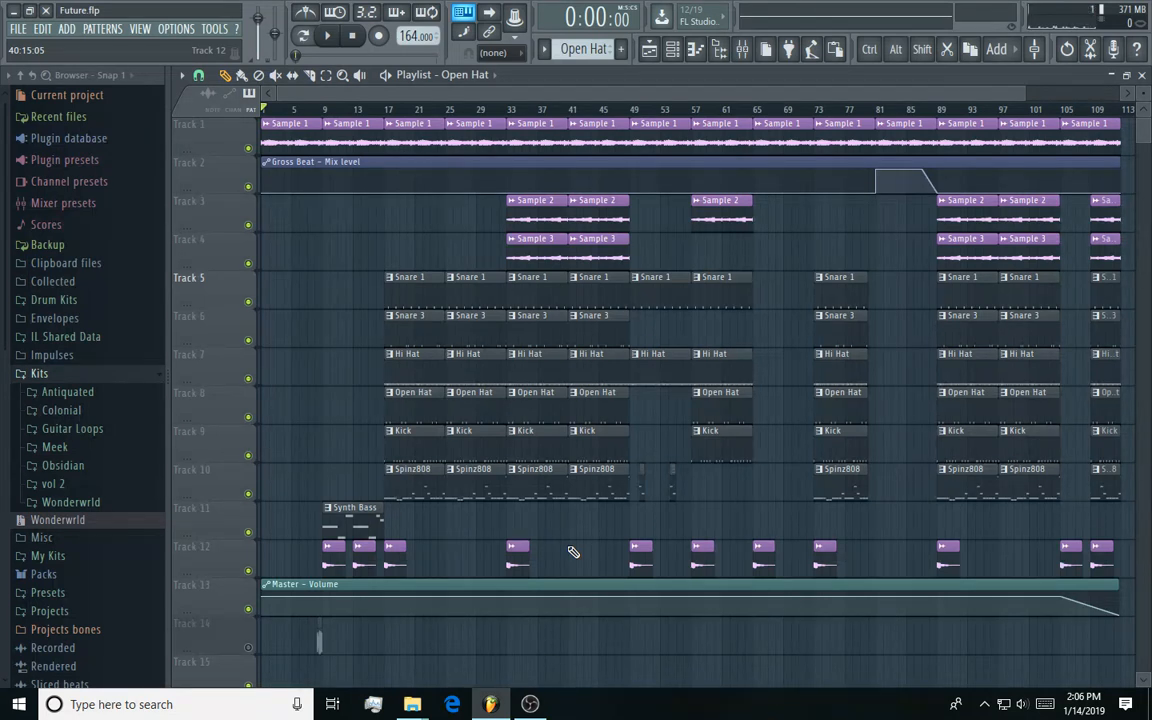
Collapse the Kits folder and look through the drum kits inside the Drum Kits folder.
{"action": "left_click", "coordinate": [144, 375]}
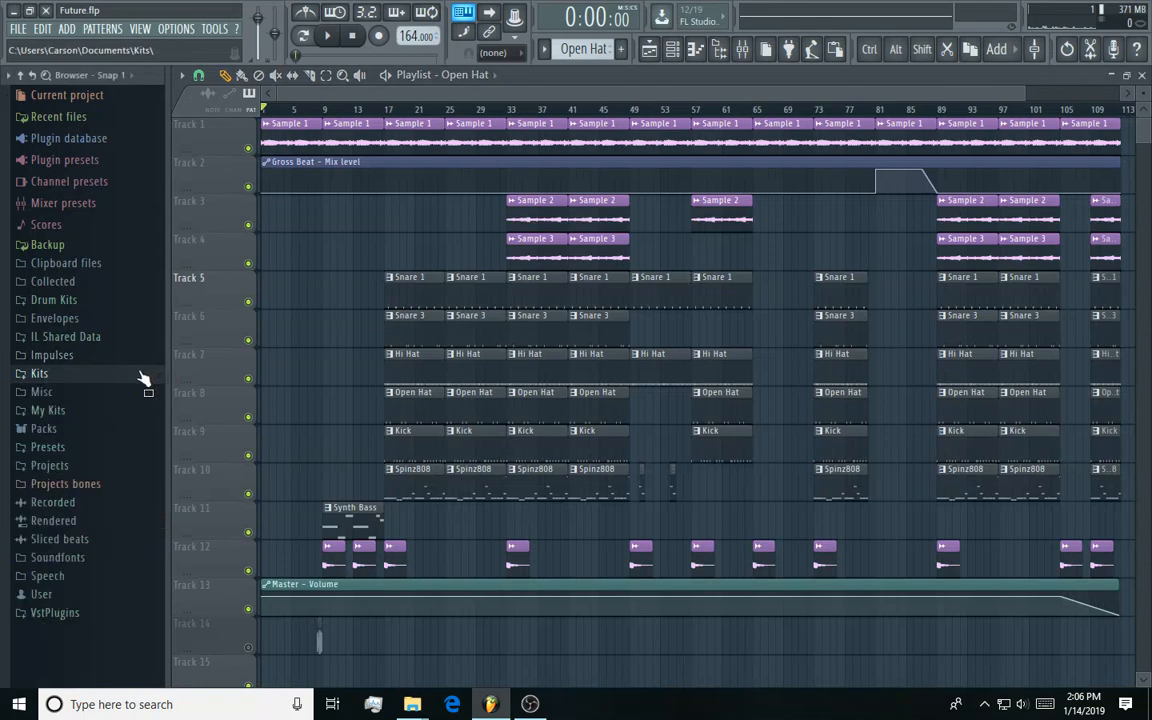
{"action": "left_click", "coordinate": [86, 302]}
{"action": "scroll", "coordinate": [122, 311], "scroll_direction": "down", "scroll_amount": 15}
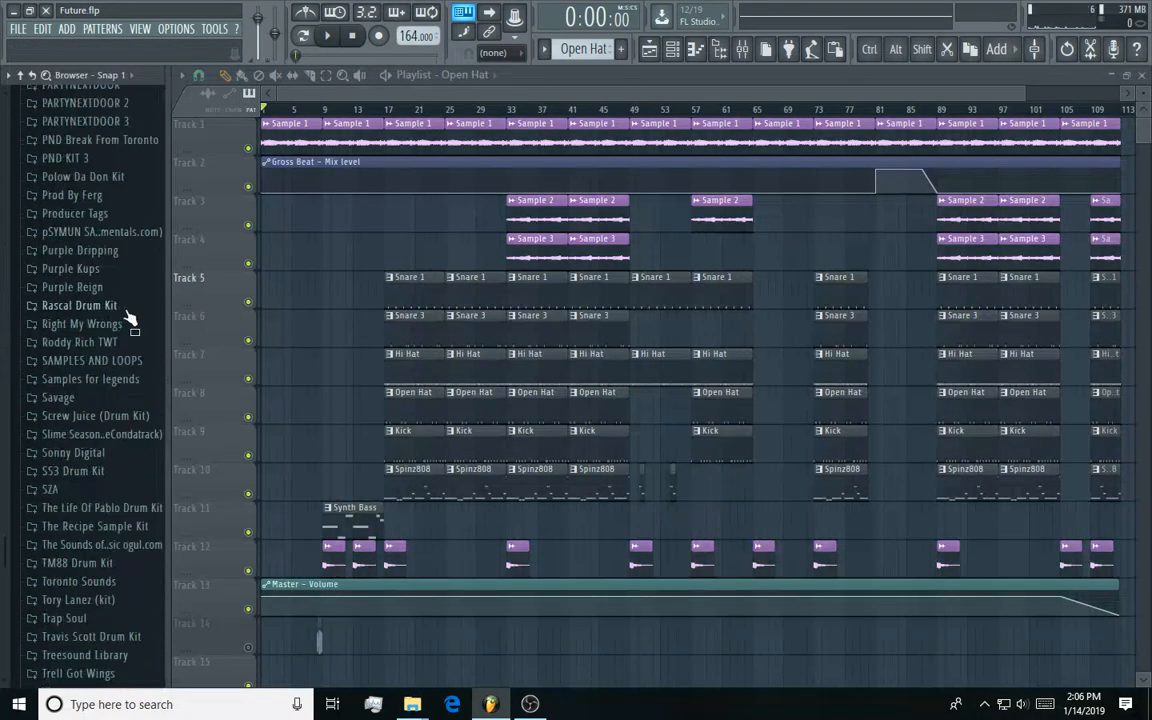
{"action": "scroll", "coordinate": [126, 313], "scroll_direction": "down", "scroll_amount": 5}
{"action": "scroll", "coordinate": [138, 313], "scroll_direction": "up", "scroll_amount": 15}
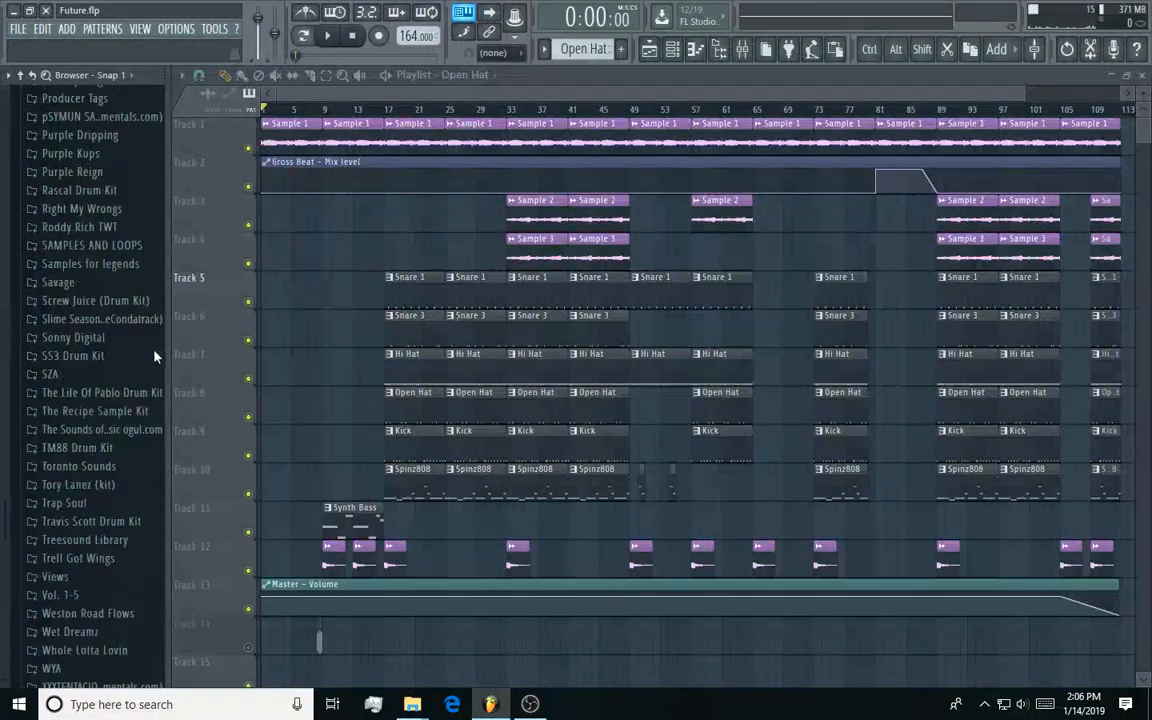
{"action": "right_click", "coordinate": [325, 272]}
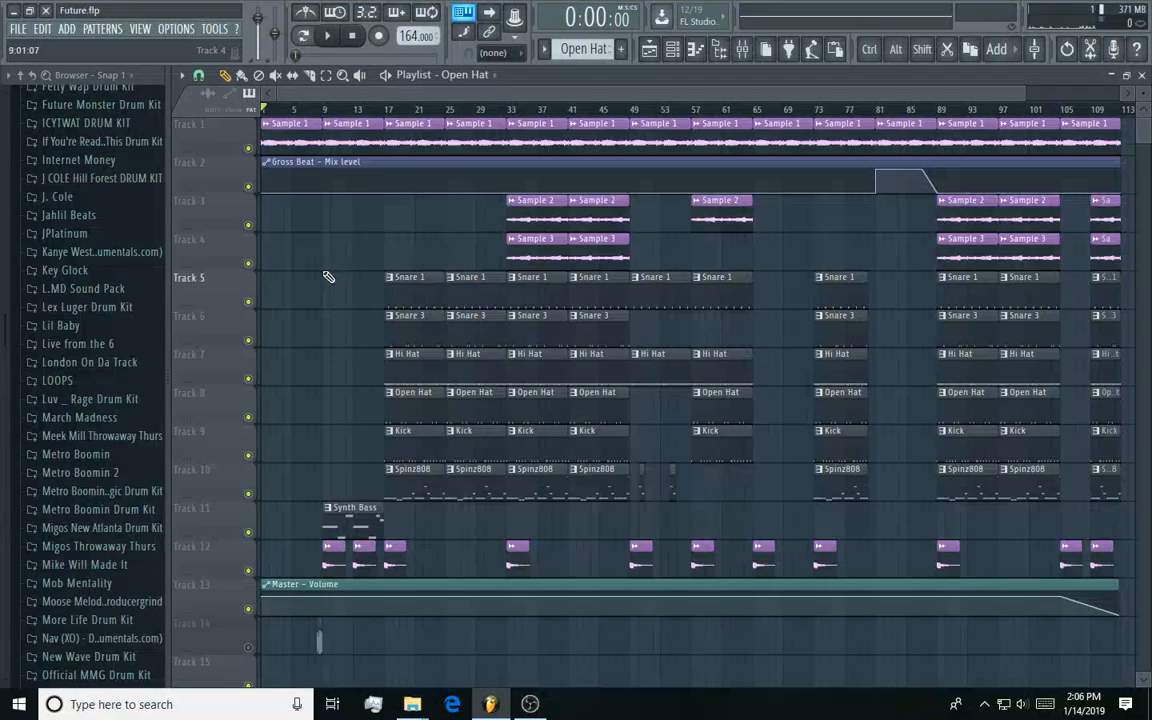
Inspect the channel settings and waveform of the Sample 1 clip on Track 1, and close them.
{"action": "left_click", "coordinate": [283, 151]}
{"action": "double_click", "coordinate": [283, 151]}
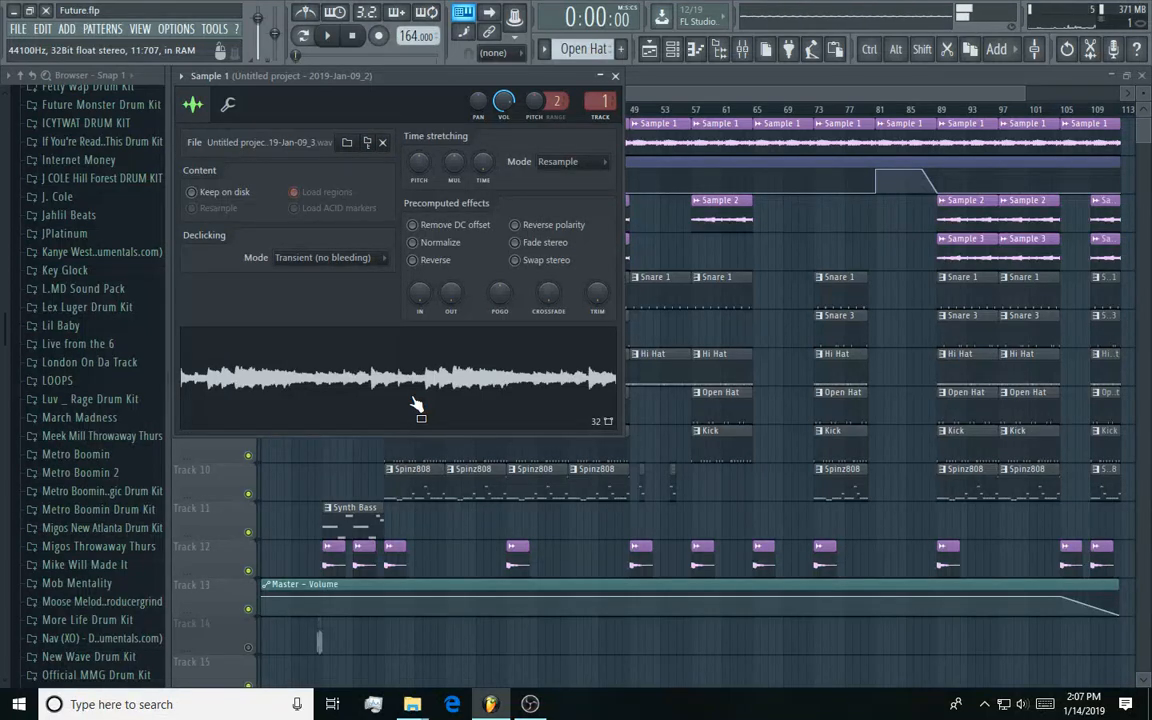
{"action": "left_click", "coordinate": [615, 76]}
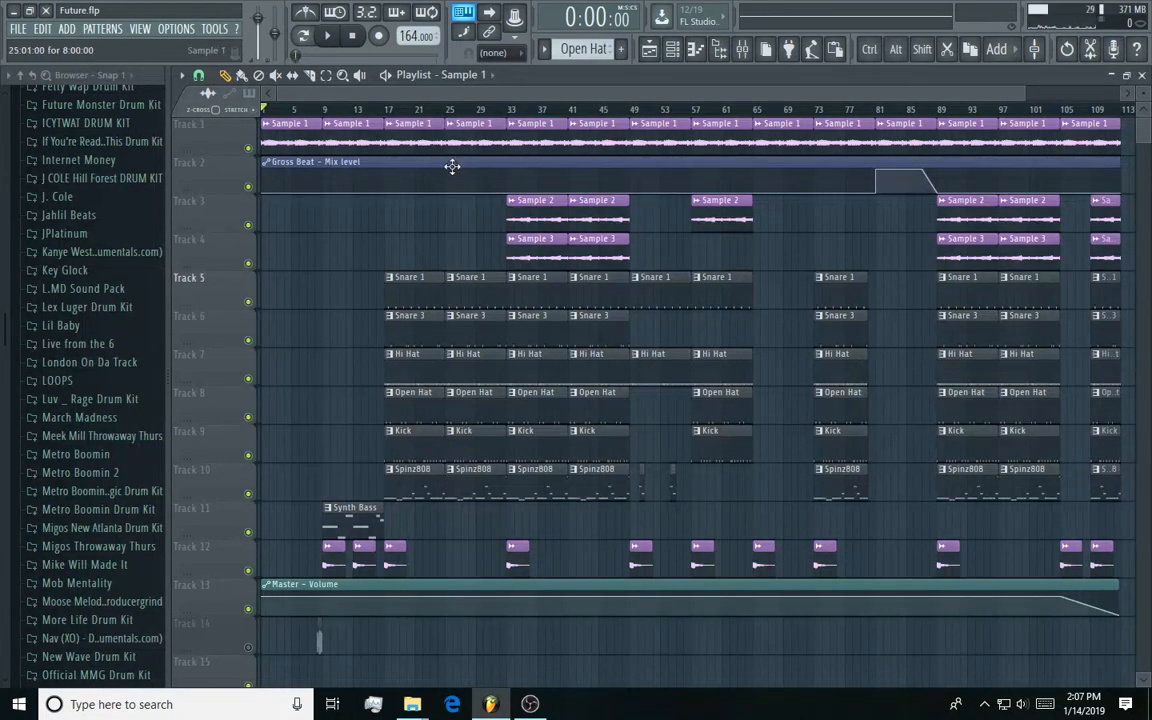
Inspect the channel settings and waveform of the Sample 2 clip on Track 3, and close them.
{"action": "double_click", "coordinate": [520, 210]}
{"action": "left_click_drag", "start_coordinate": [604, 160], "coordinate": [488, 85]}
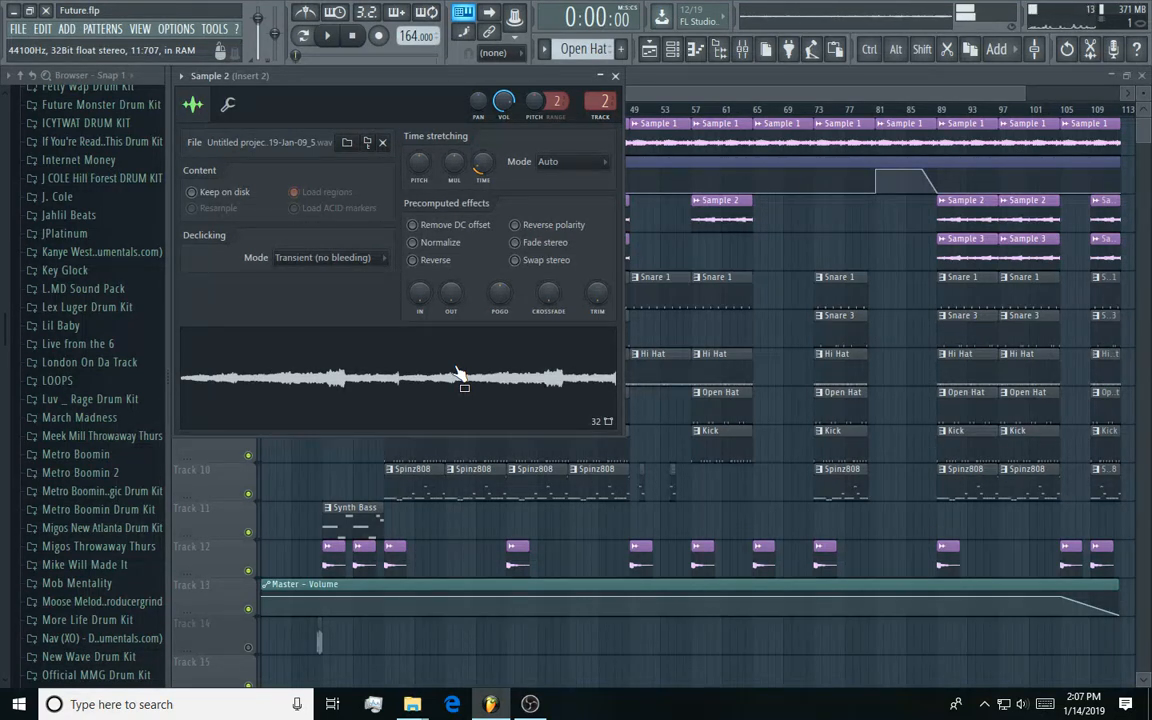
{"action": "left_click", "coordinate": [617, 77]}
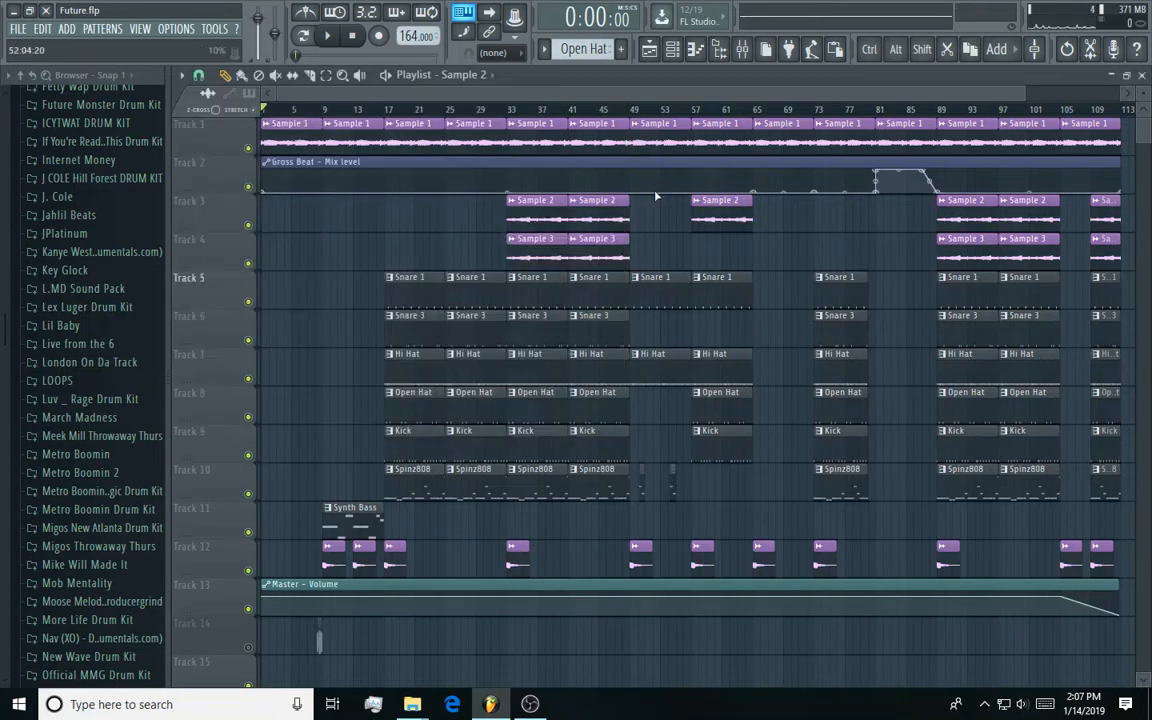
Inspect the pitch and time-stretching settings of the Sample 3 clip on Track 4, and close its channel window.
{"action": "double_click", "coordinate": [512, 238]}
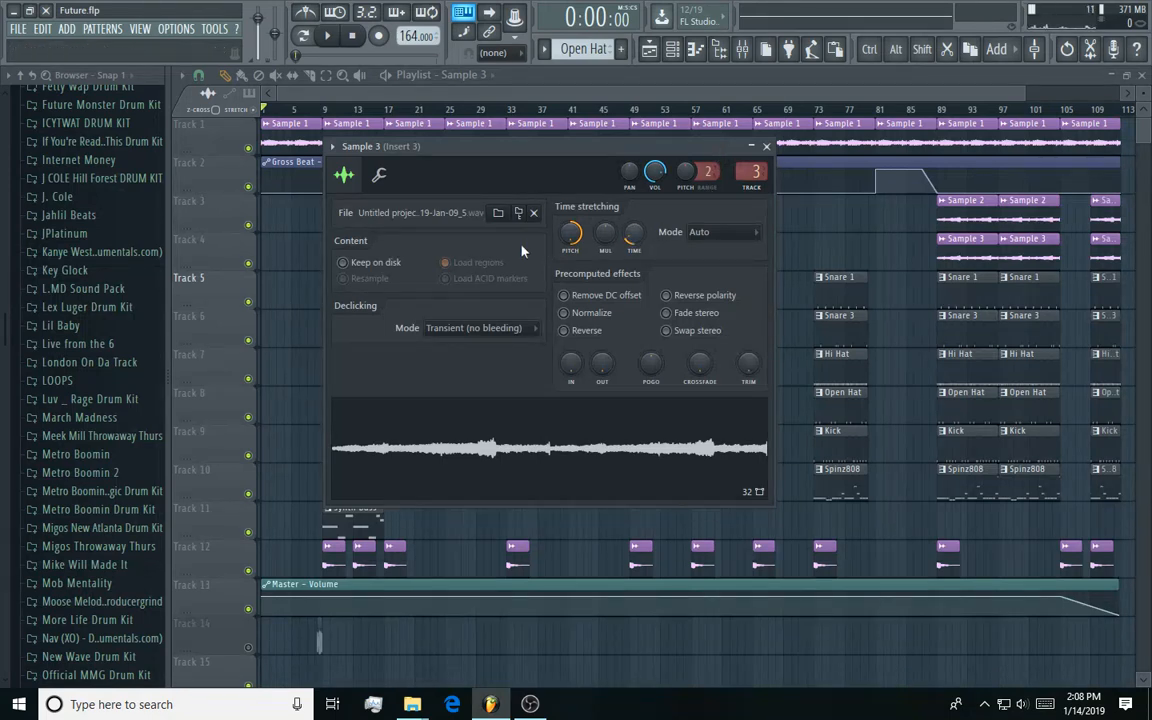
{"action": "left_click_drag", "start_coordinate": [480, 146], "coordinate": [528, 201]}
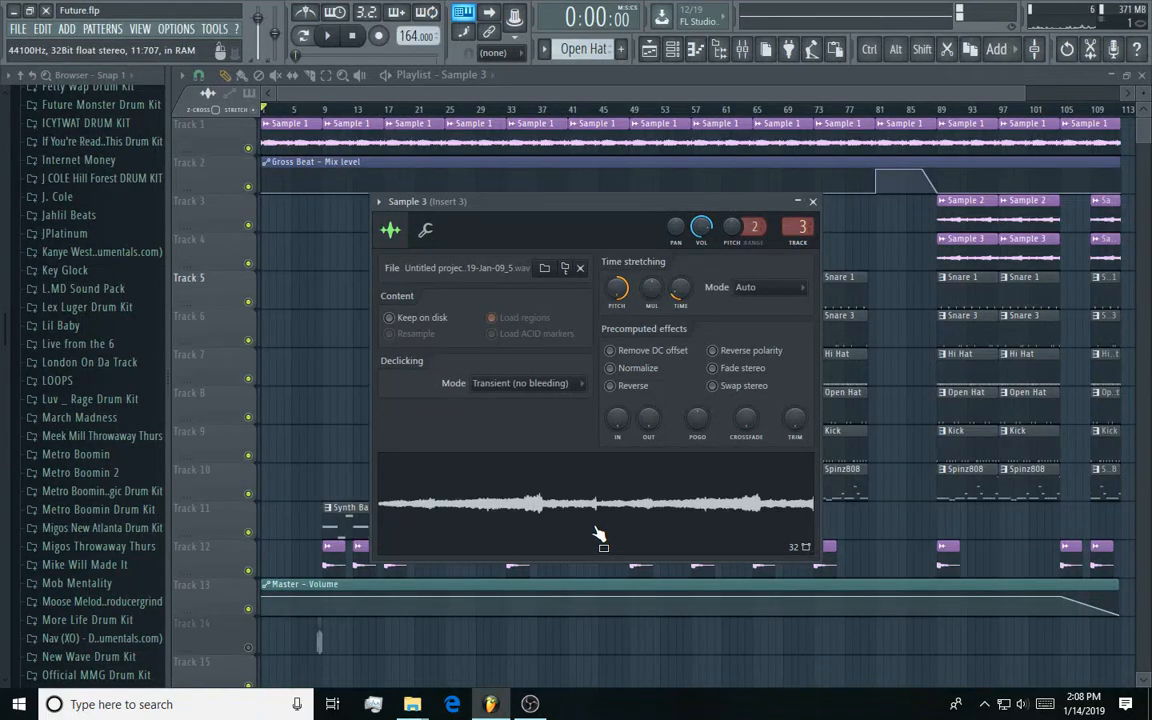
{"action": "left_click", "coordinate": [812, 201]}
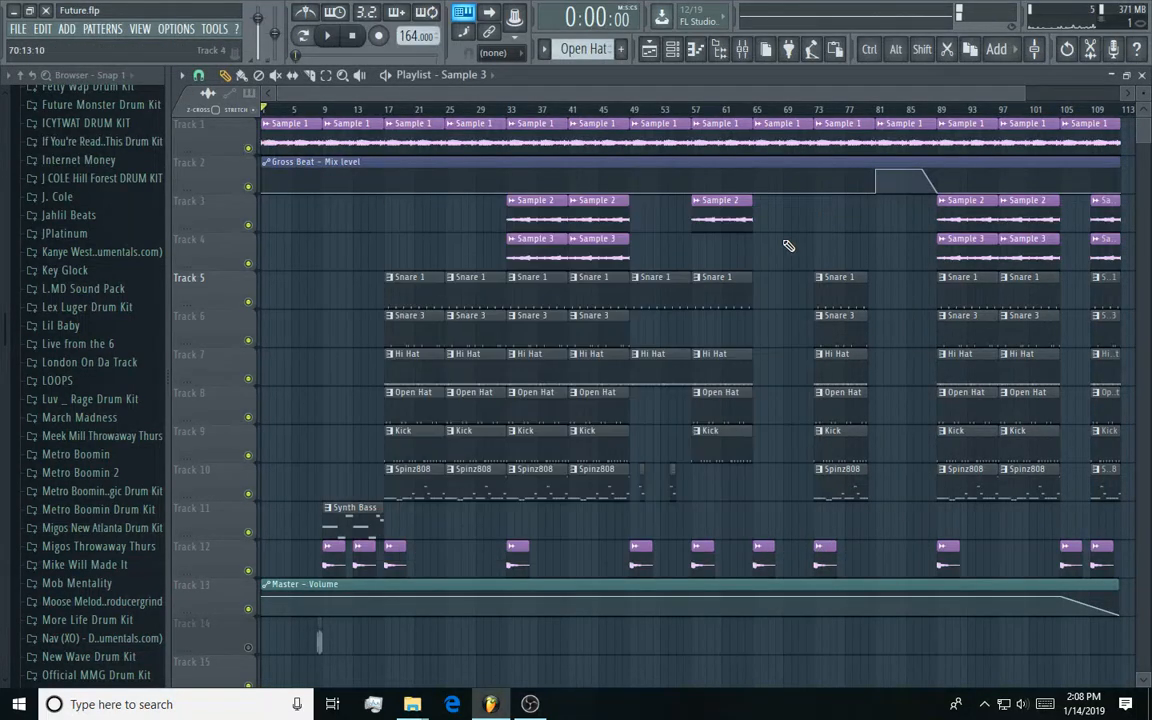
Review the Snare 1 pattern's notes in the piano roll, audition the snare, and check the Clap channel's sample.
{"action": "double_click", "coordinate": [409, 293]}
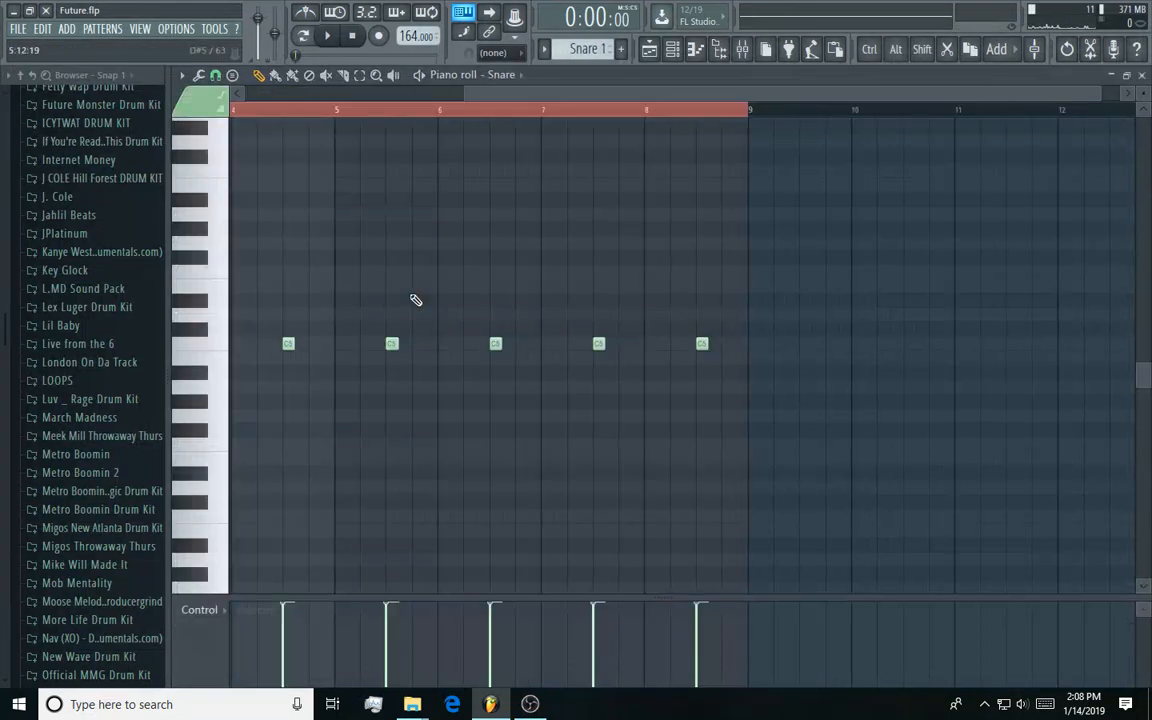
{"action": "scroll", "coordinate": [403, 113], "scroll_direction": "down", "scroll_amount": 2}
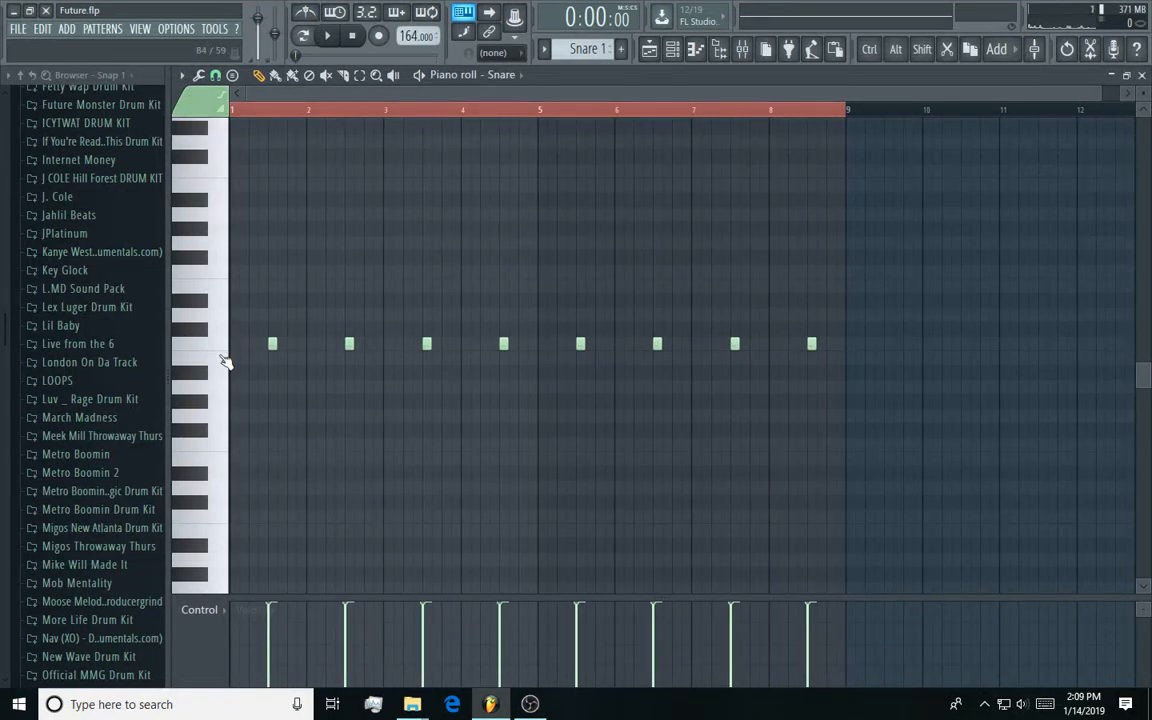
{"action": "left_click", "coordinate": [219, 349]}
{"action": "left_click", "coordinate": [1142, 76]}
{"action": "left_click", "coordinate": [488, 290]}
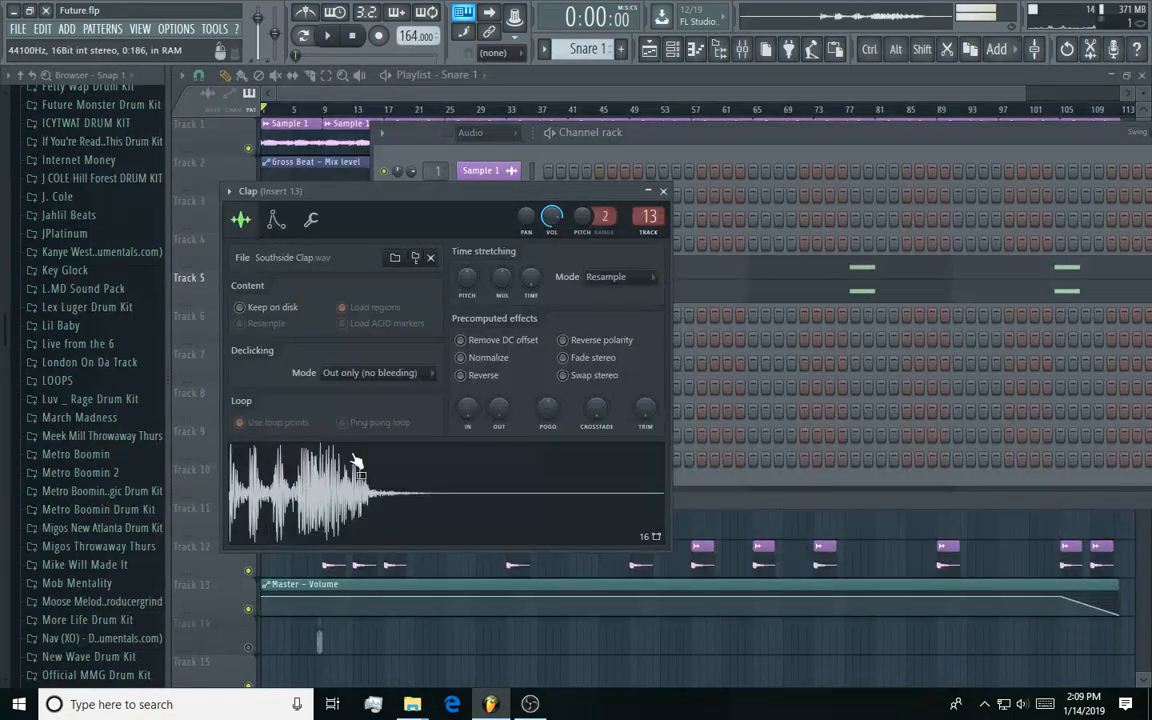
{"action": "left_click", "coordinate": [663, 191]}
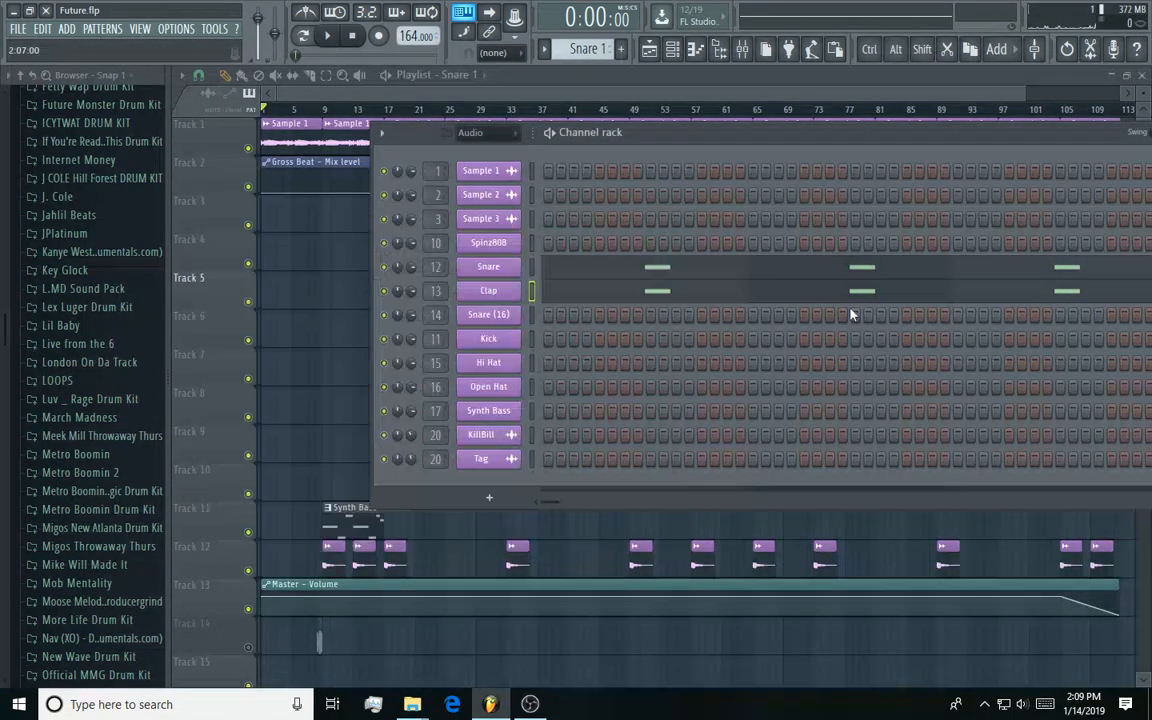
Review all the notes of the Snare 3 pattern in the piano roll and return to the playlist.
{"action": "left_click", "coordinate": [339, 322]}
{"action": "double_click", "coordinate": [399, 327]}
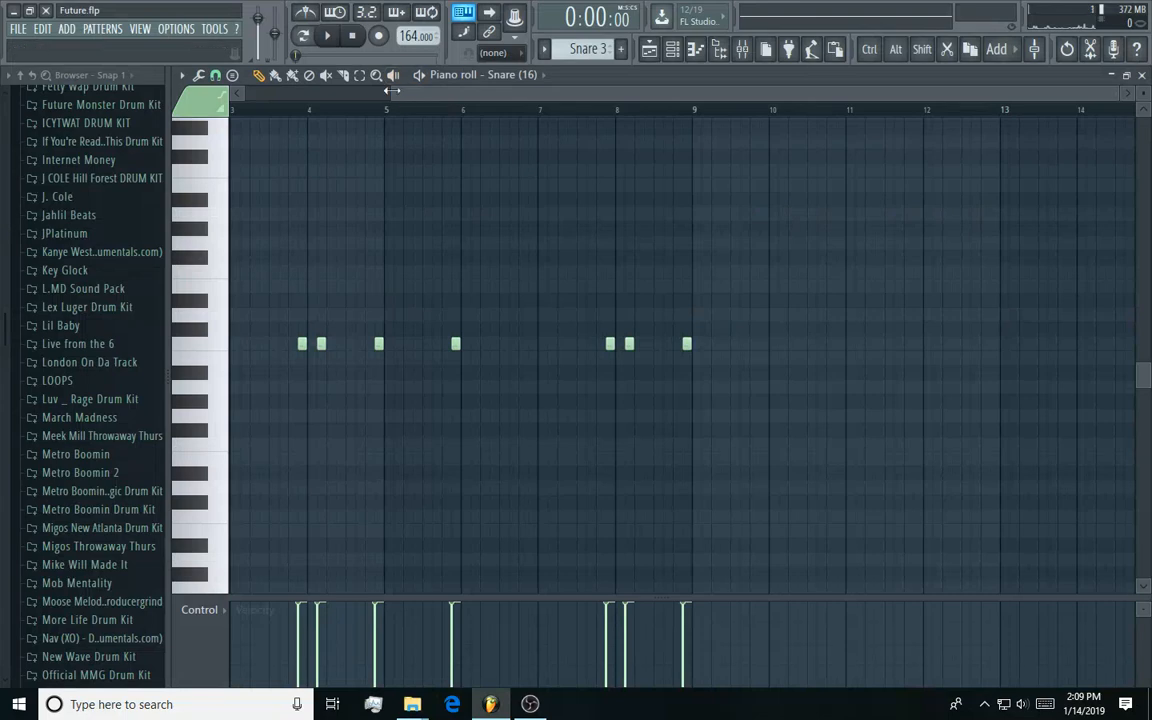
{"action": "left_click_drag", "start_coordinate": [392, 90], "coordinate": [245, 90]}
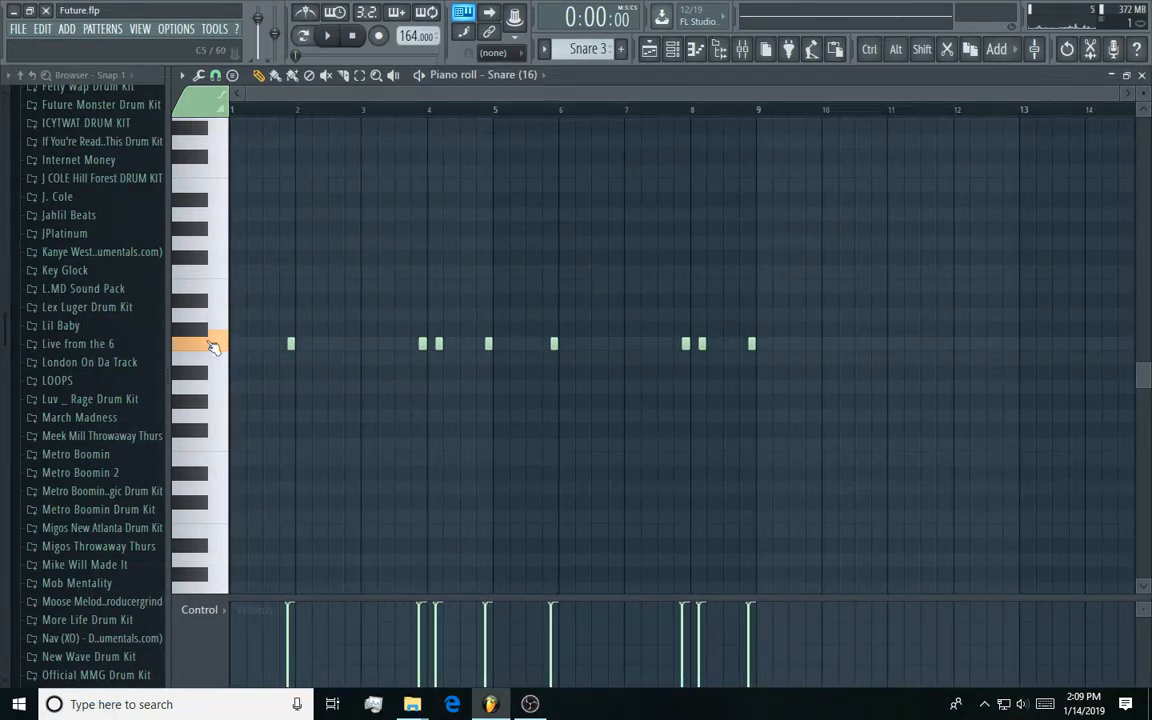
{"action": "left_click", "coordinate": [1141, 76]}
{"action": "left_click", "coordinate": [350, 388]}
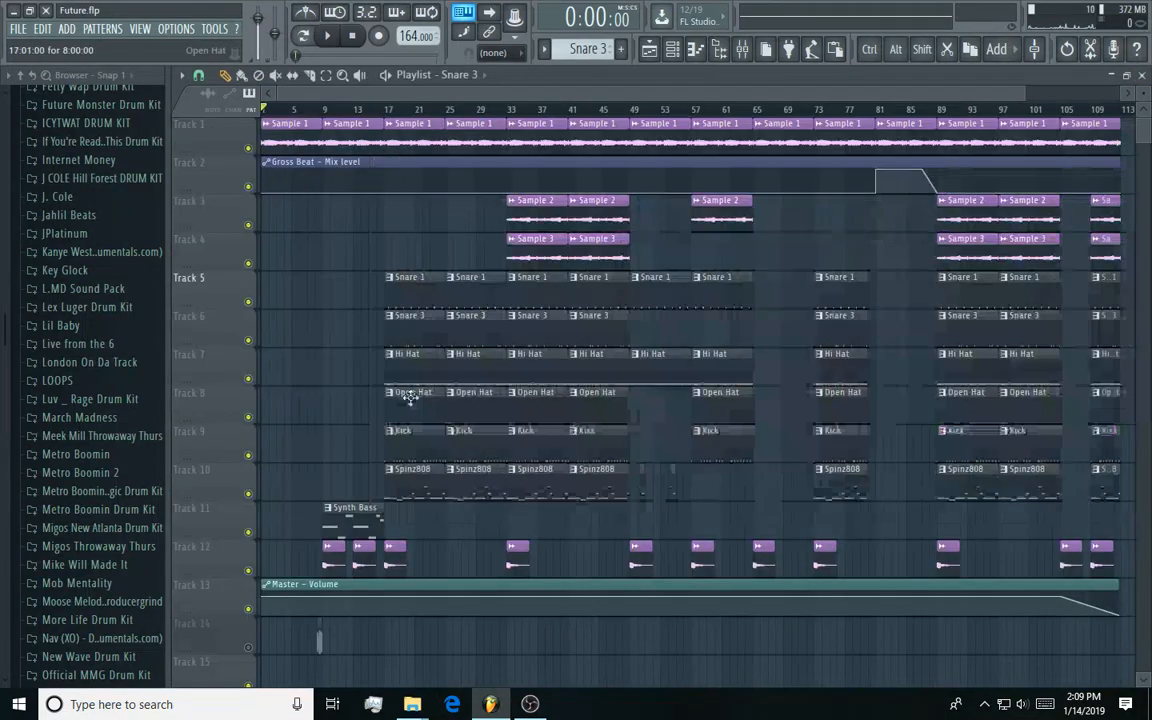
Show all eight bars of the Hi Hat pattern in the piano roll.
{"action": "double_click", "coordinate": [424, 370]}
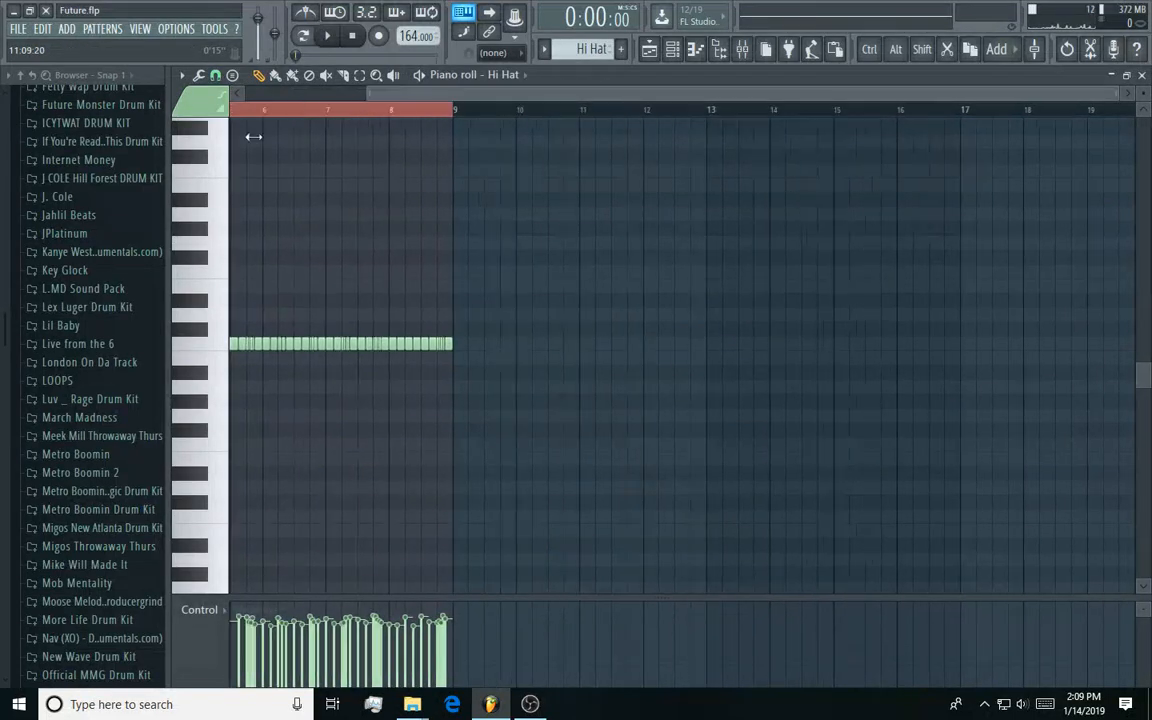
{"action": "left_click_drag", "start_coordinate": [253, 137], "coordinate": [240, 139]}
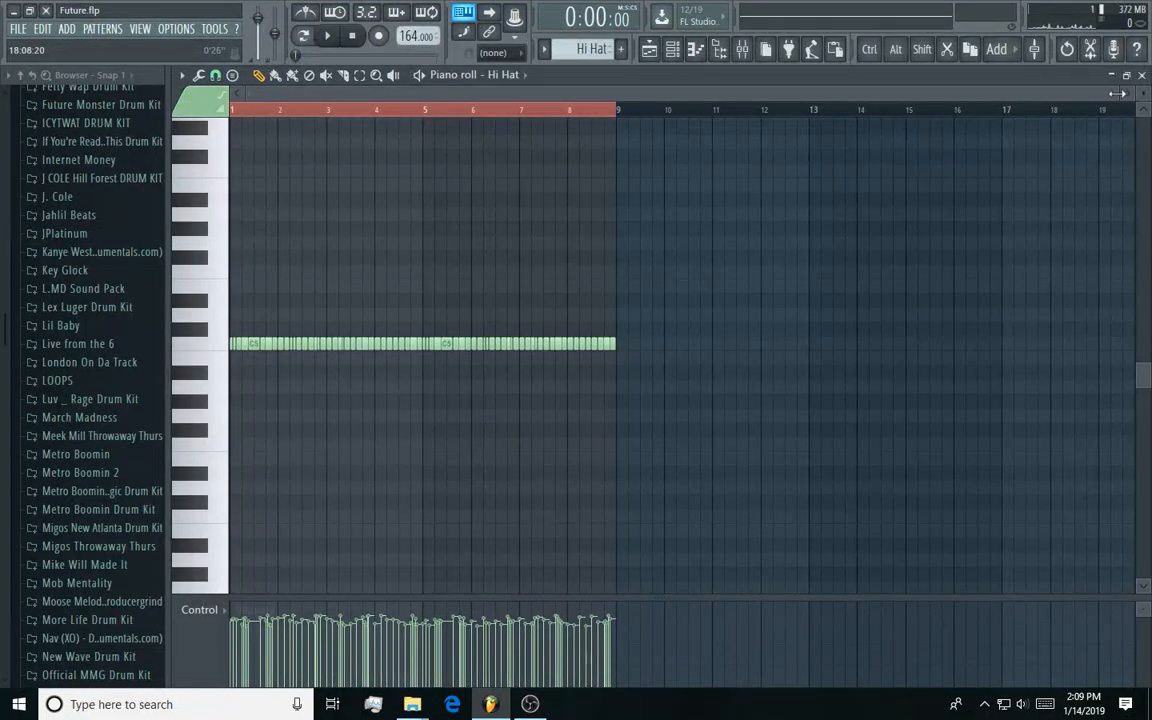
{"action": "left_click_drag", "start_coordinate": [1117, 93], "coordinate": [878, 93]}
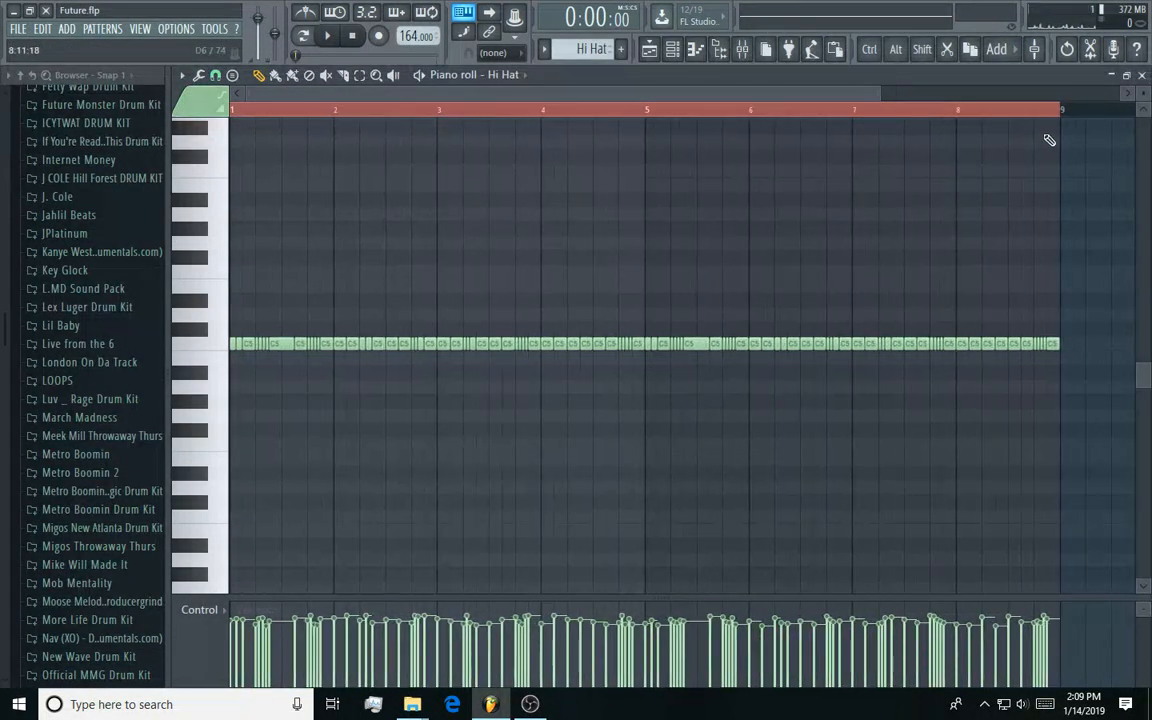
{"action": "left_click_drag", "start_coordinate": [1049, 140], "coordinate": [107, 200]}
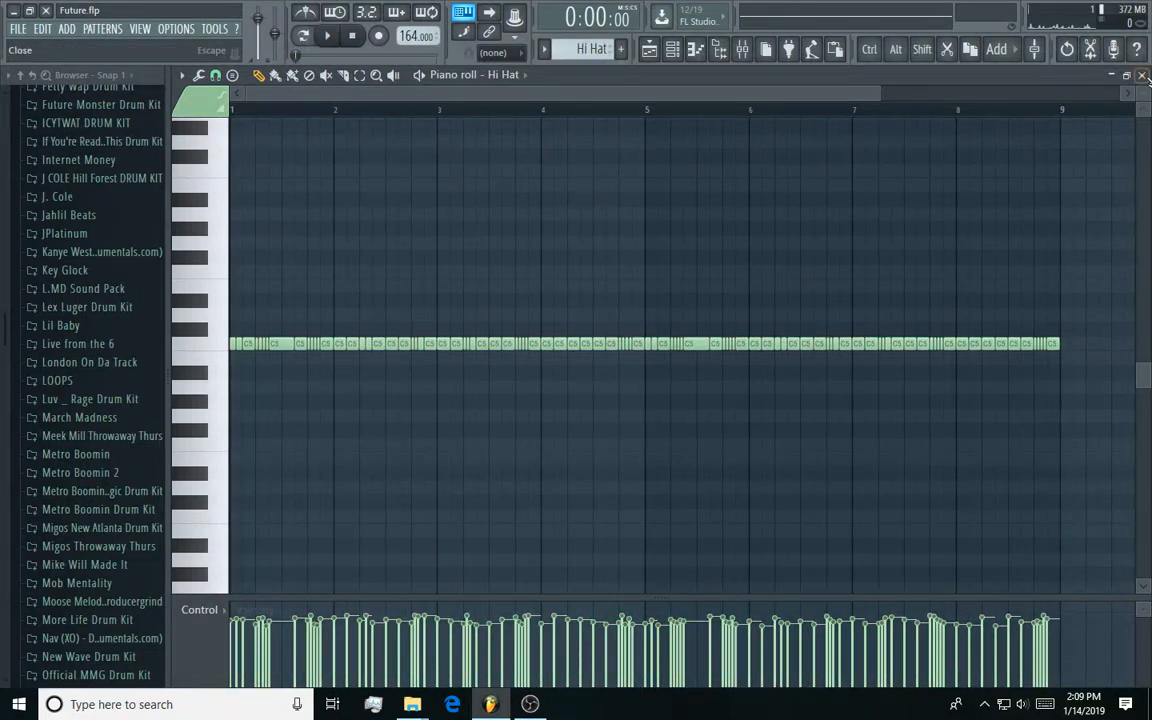
{"action": "left_click_drag", "start_coordinate": [888, 97], "coordinate": [841, 125]}
{"action": "scroll", "coordinate": [245, 386], "scroll_direction": "up", "scroll_amount": 1}
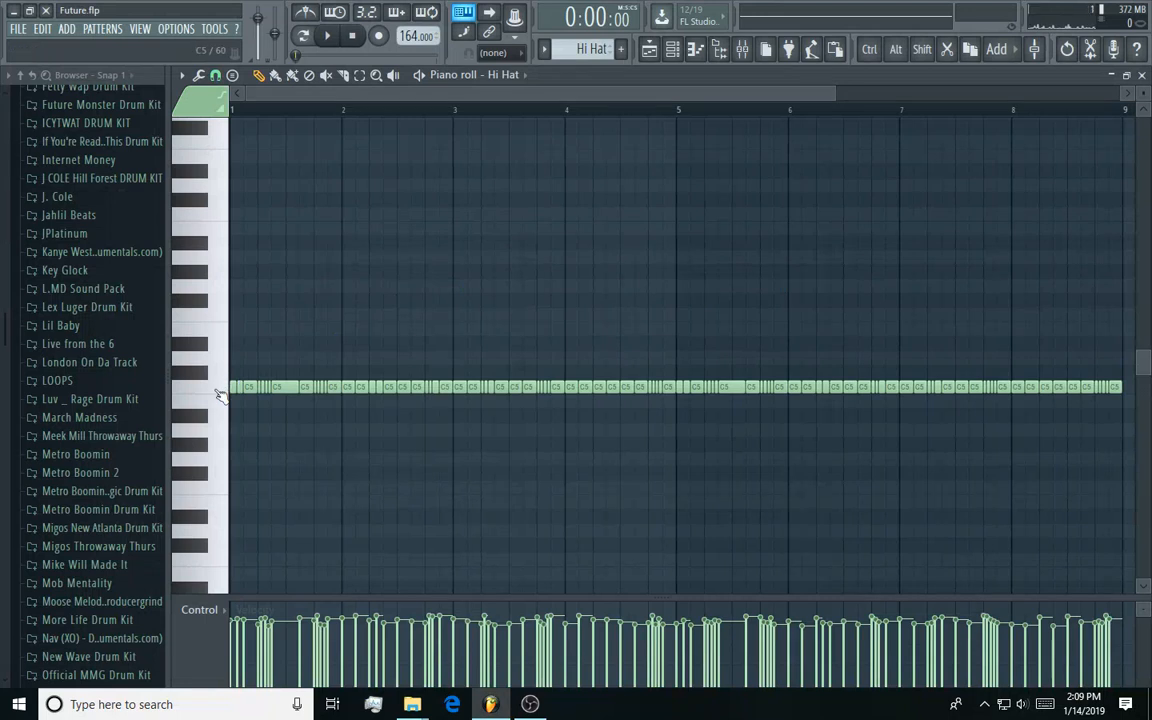
Audition the hi-hat sound, play the Hi Hat pattern in pattern mode, stop it and return to the playlist.
{"action": "left_click", "coordinate": [221, 390]}
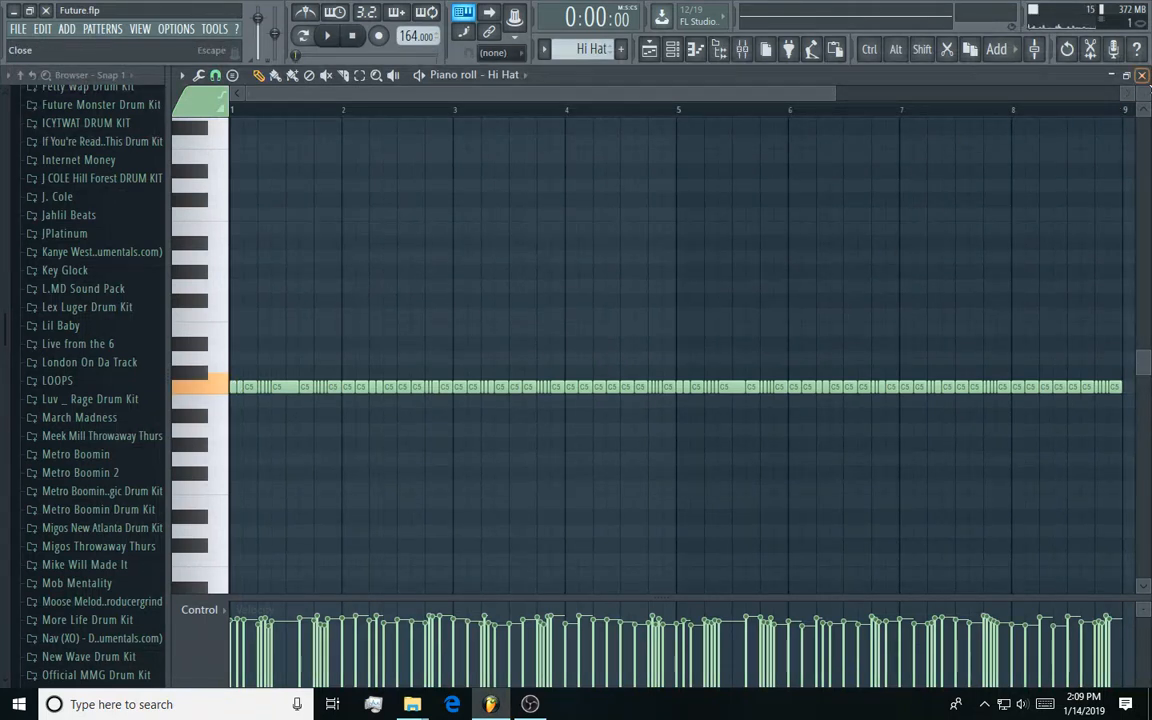
{"action": "left_click", "coordinate": [327, 36]}
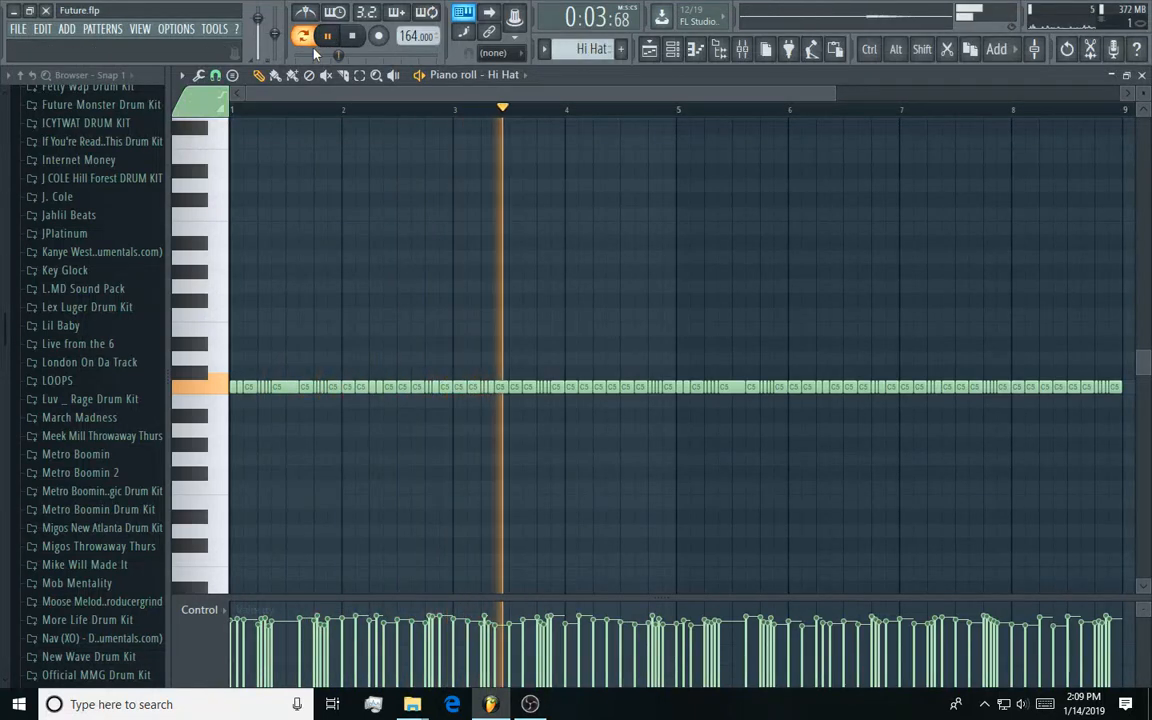
{"action": "key", "text": "space"}
{"action": "left_click", "coordinate": [1142, 75]}
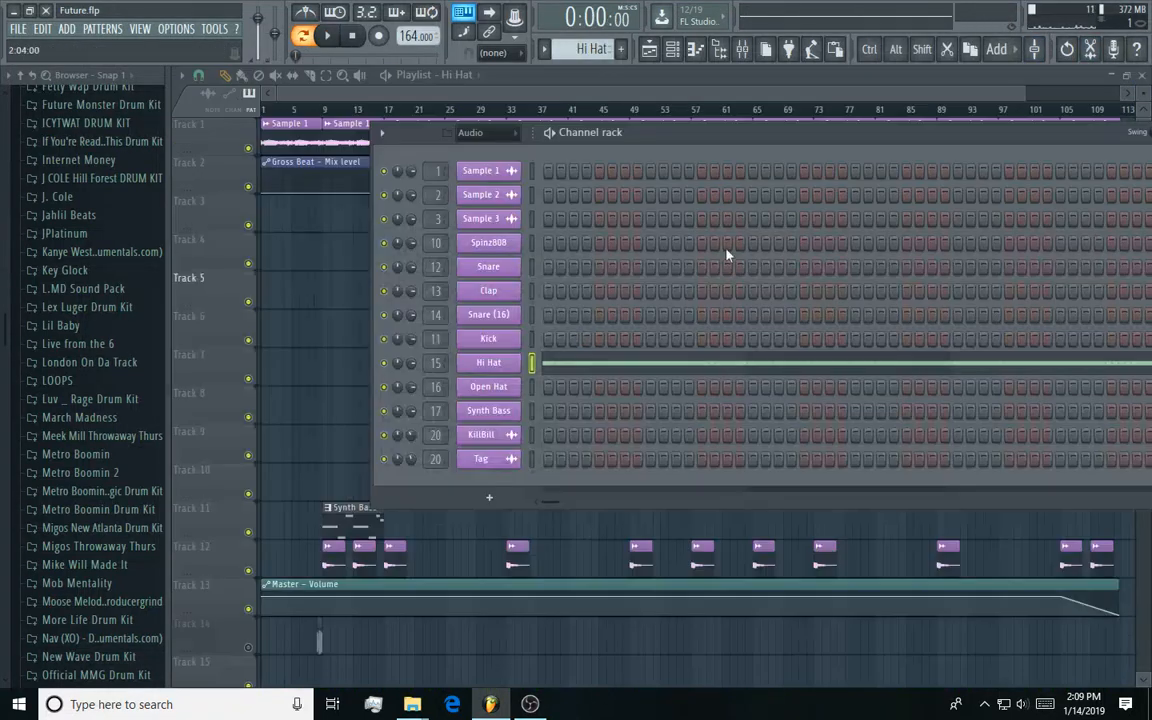
{"action": "right_click", "coordinate": [347, 357]}
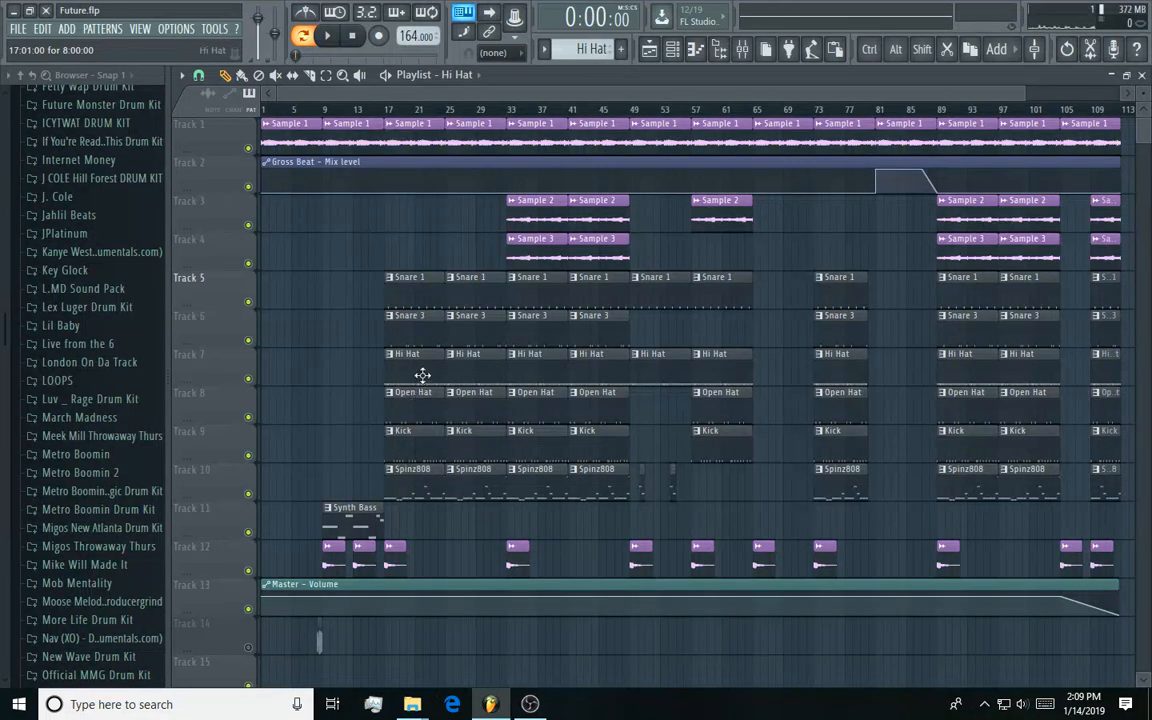
Review the Open Hat pattern's notes from the first bar in the piano roll and return to the playlist.
{"action": "left_click", "coordinate": [425, 411]}
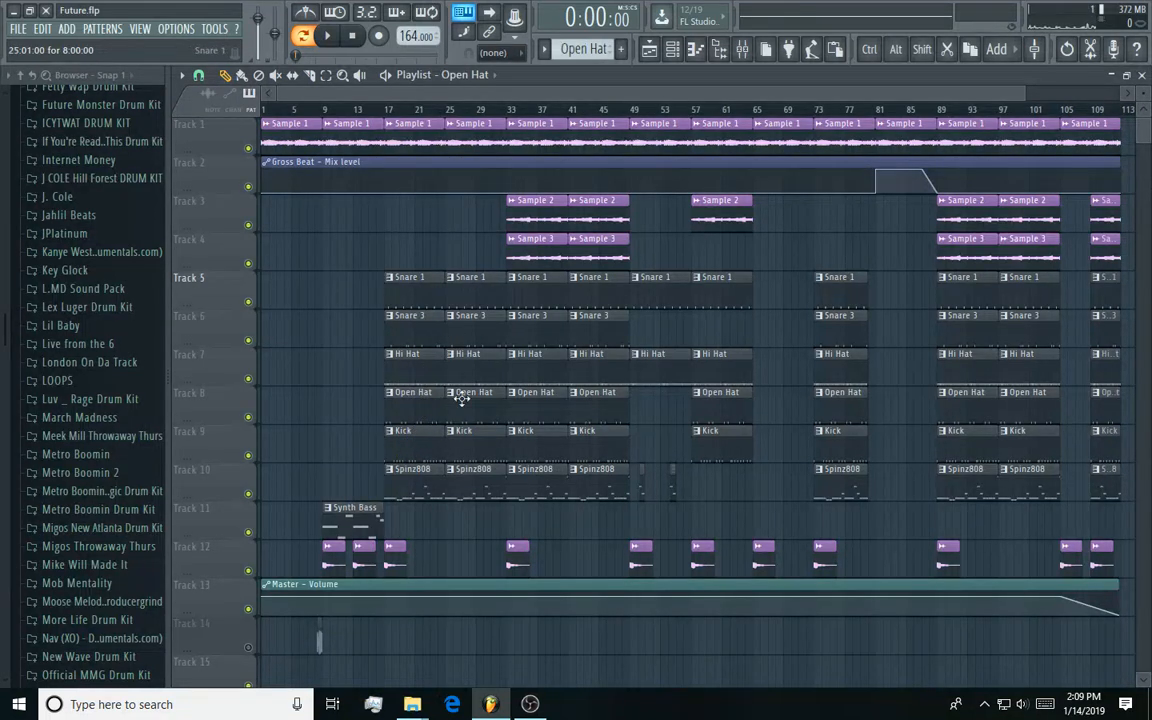
{"action": "double_click", "coordinate": [398, 408]}
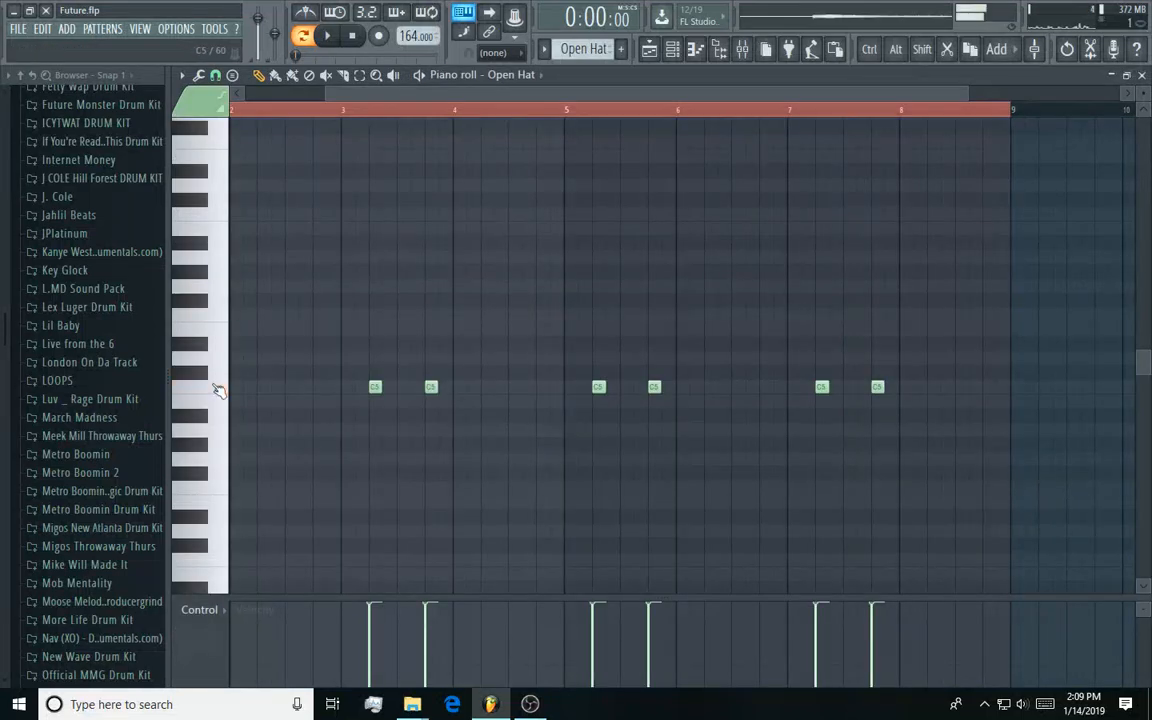
{"action": "left_click_drag", "start_coordinate": [335, 91], "coordinate": [2, 210]}
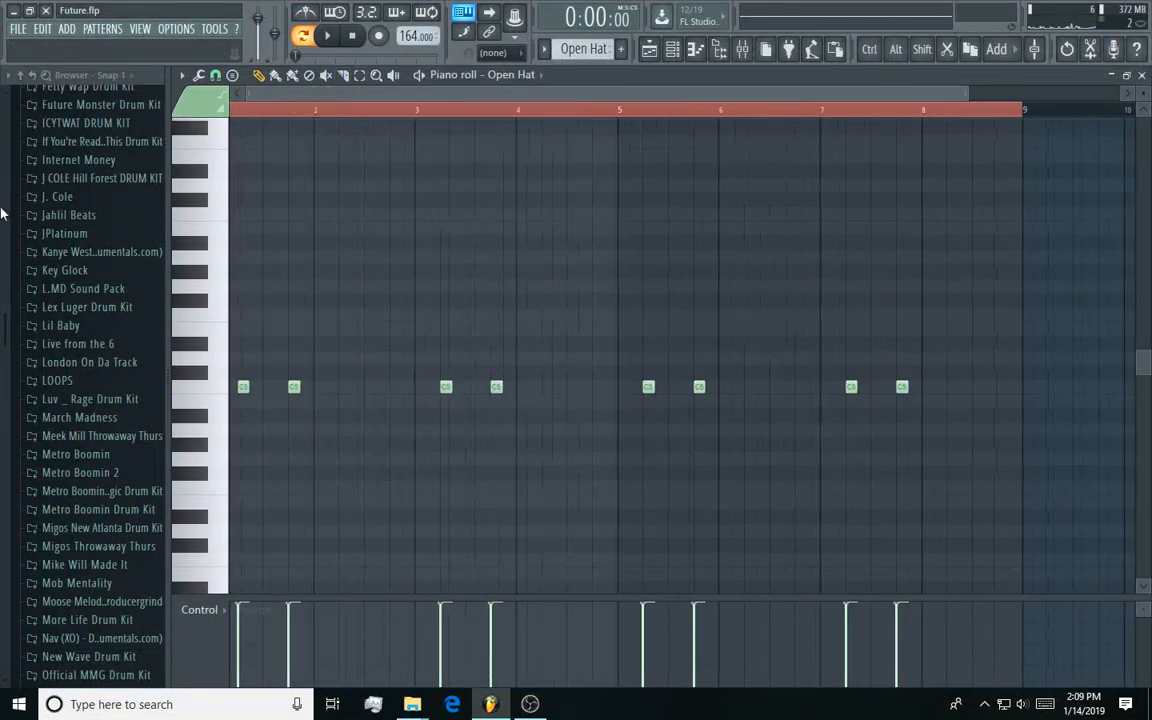
{"action": "left_click", "coordinate": [1143, 75]}
{"action": "left_click", "coordinate": [309, 442]}
Show the full Kick pattern in the piano roll and play it.
{"action": "left_click", "coordinate": [430, 442]}
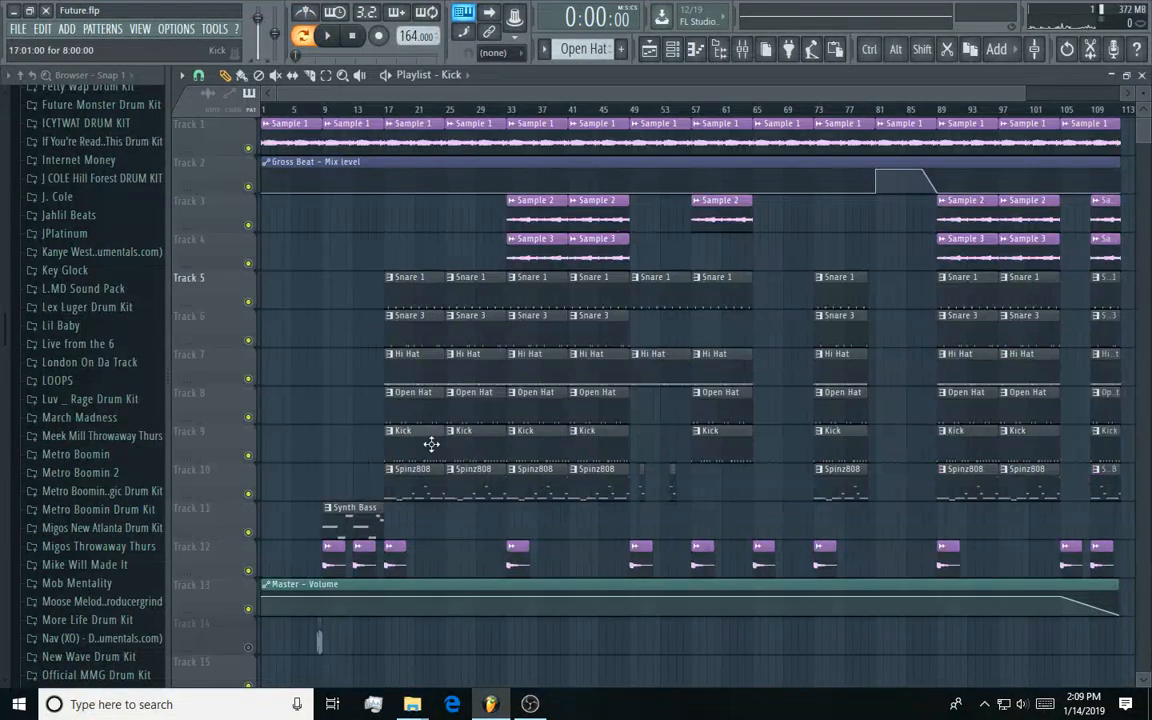
{"action": "double_click", "coordinate": [430, 442]}
{"action": "left_click_drag", "start_coordinate": [684, 91], "coordinate": [5, 285]}
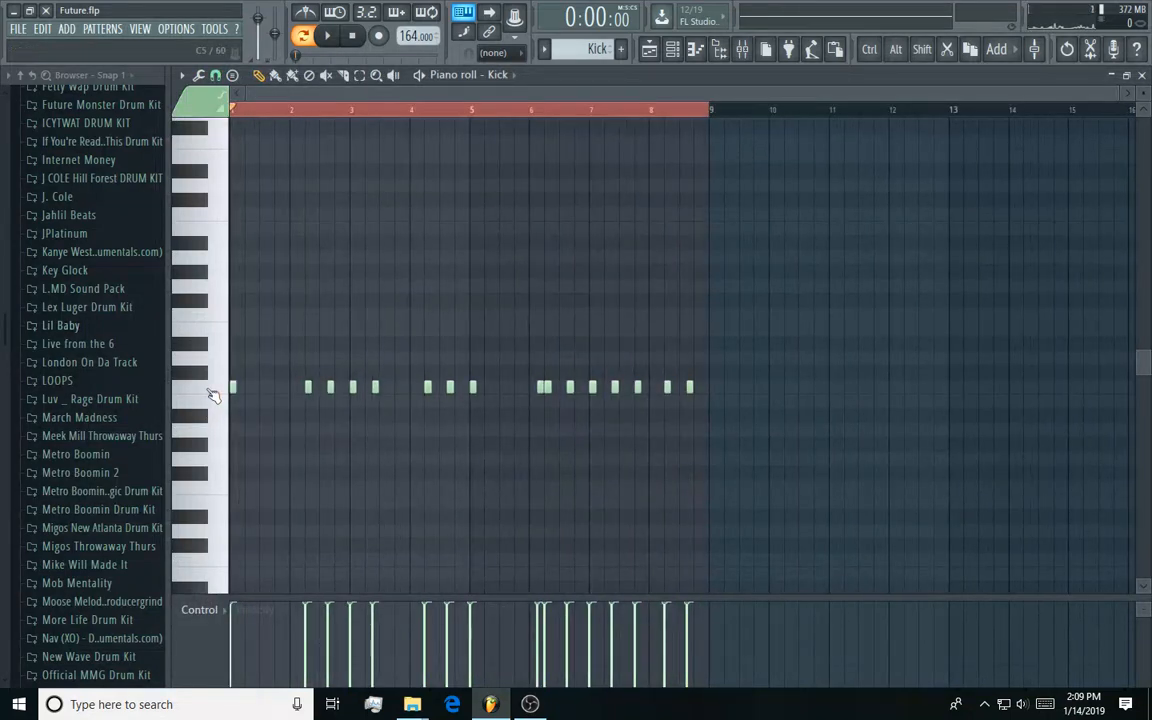
{"action": "key", "text": "space"}
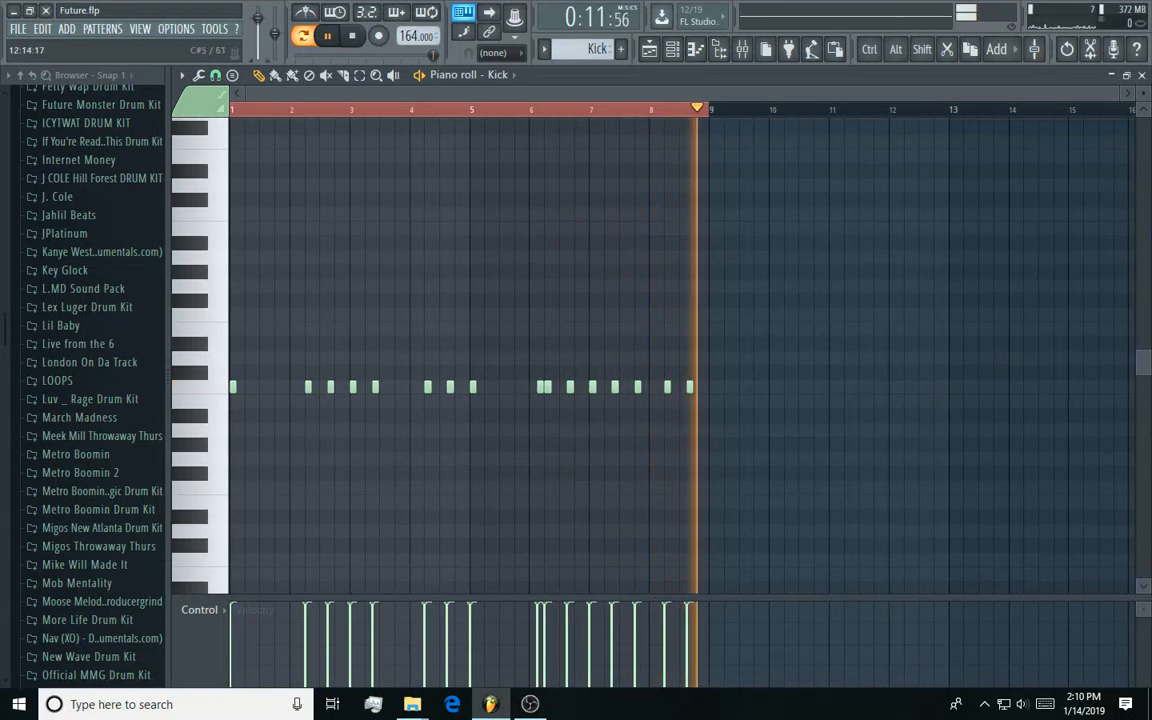
Stop the Kick pattern's playback and return to the playlist with the channel rack hidden.
{"action": "key", "text": "space"}
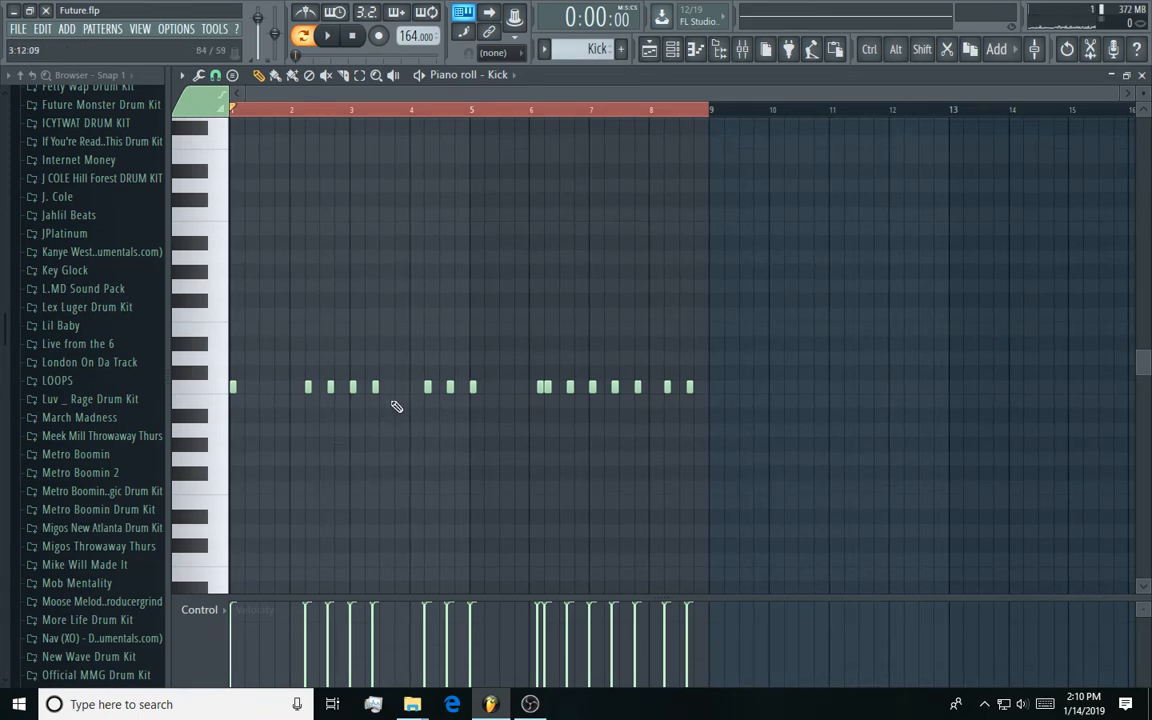
{"action": "left_click", "coordinate": [1141, 75]}
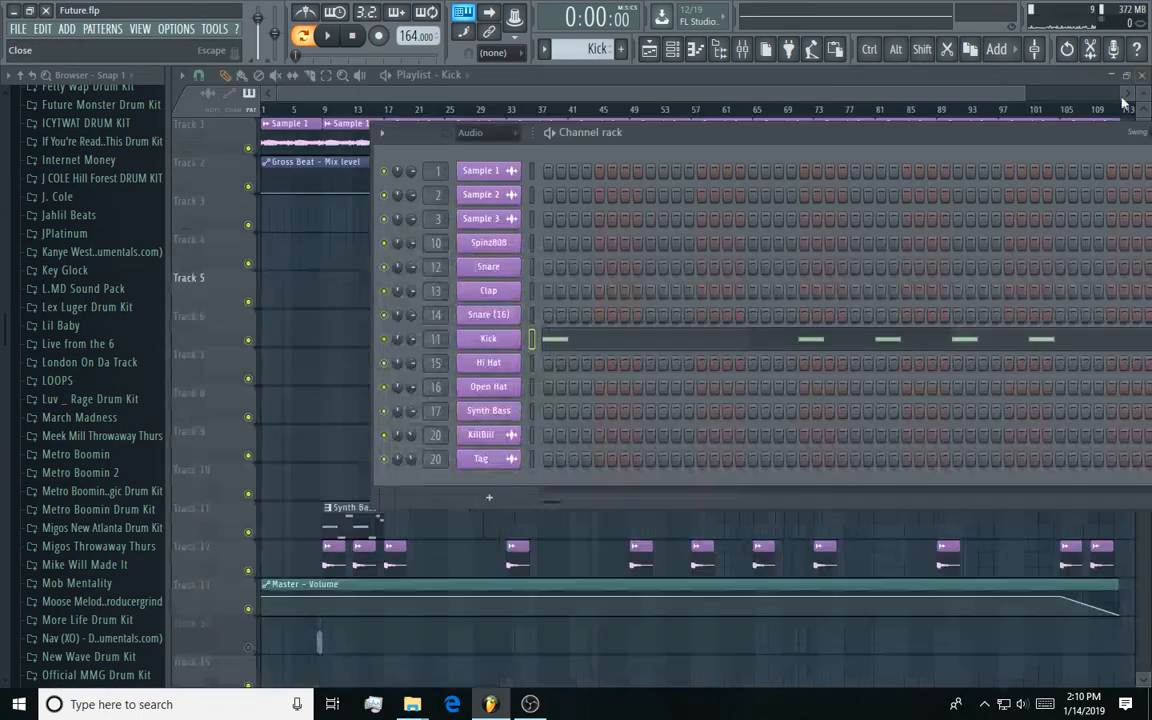
{"action": "key", "text": "F6"}
Show all eight bars of the Spinz808 pattern in the piano roll, including the high slide note ending bar 8.
{"action": "double_click", "coordinate": [428, 488]}
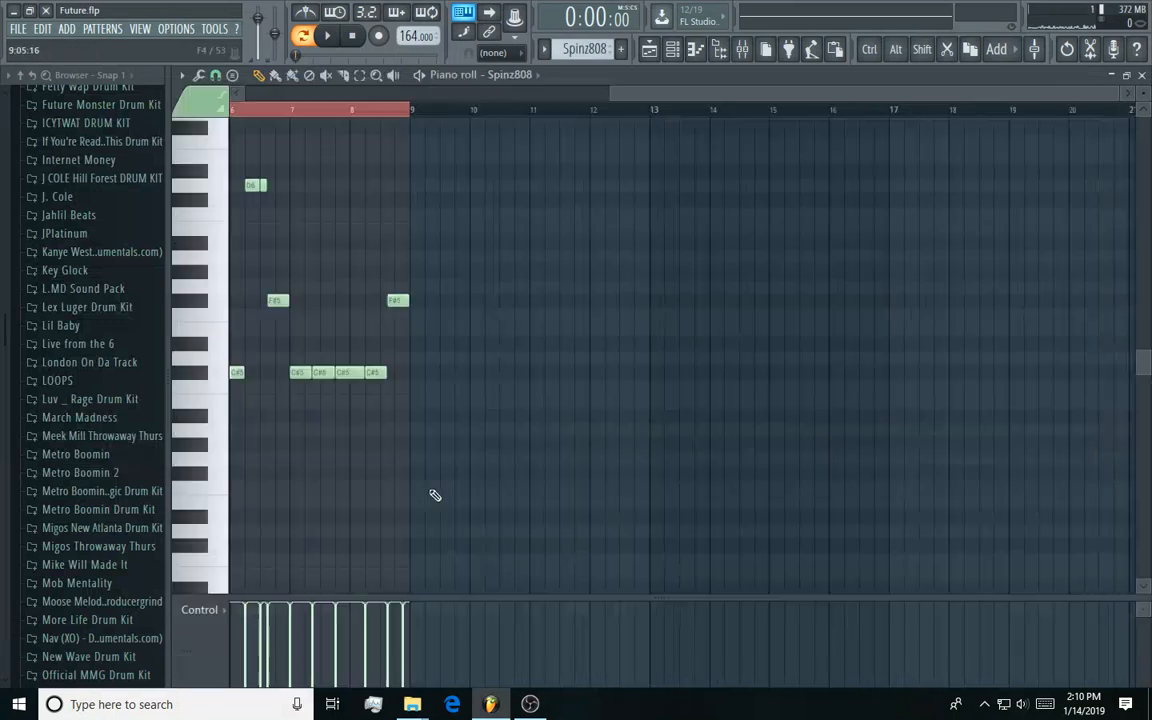
{"action": "left_click_drag", "start_coordinate": [610, 93], "coordinate": [238, 140]}
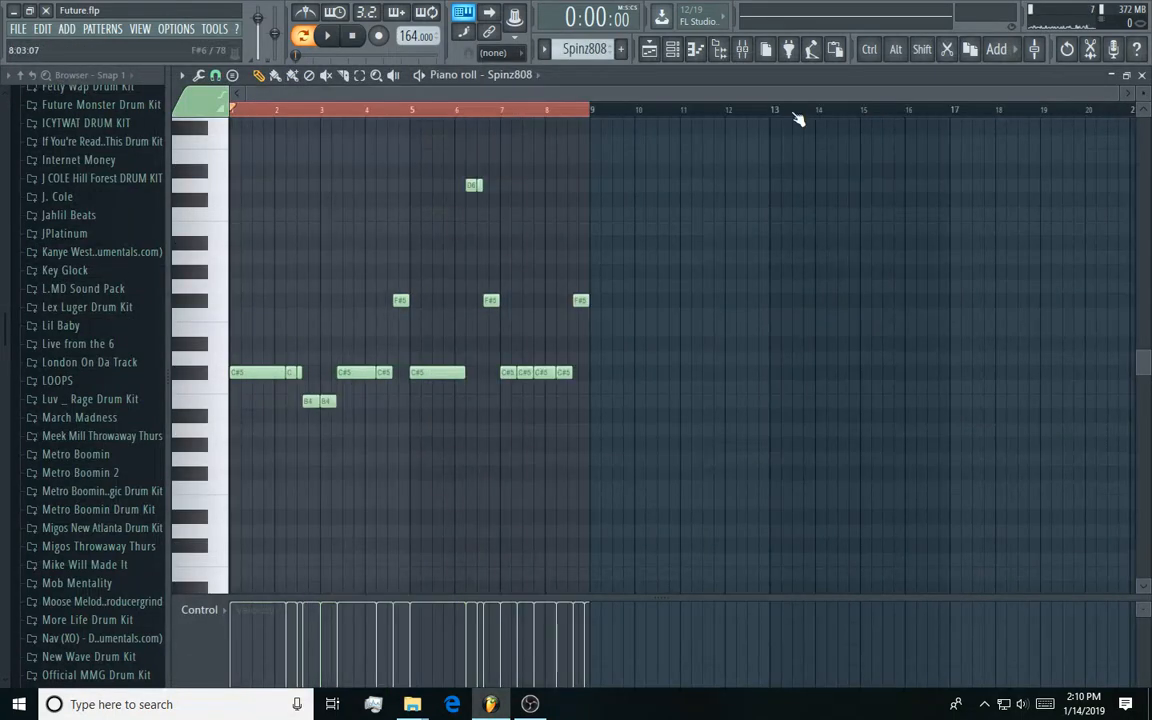
{"action": "left_click_drag", "start_coordinate": [1119, 87], "coordinate": [1115, 87]}
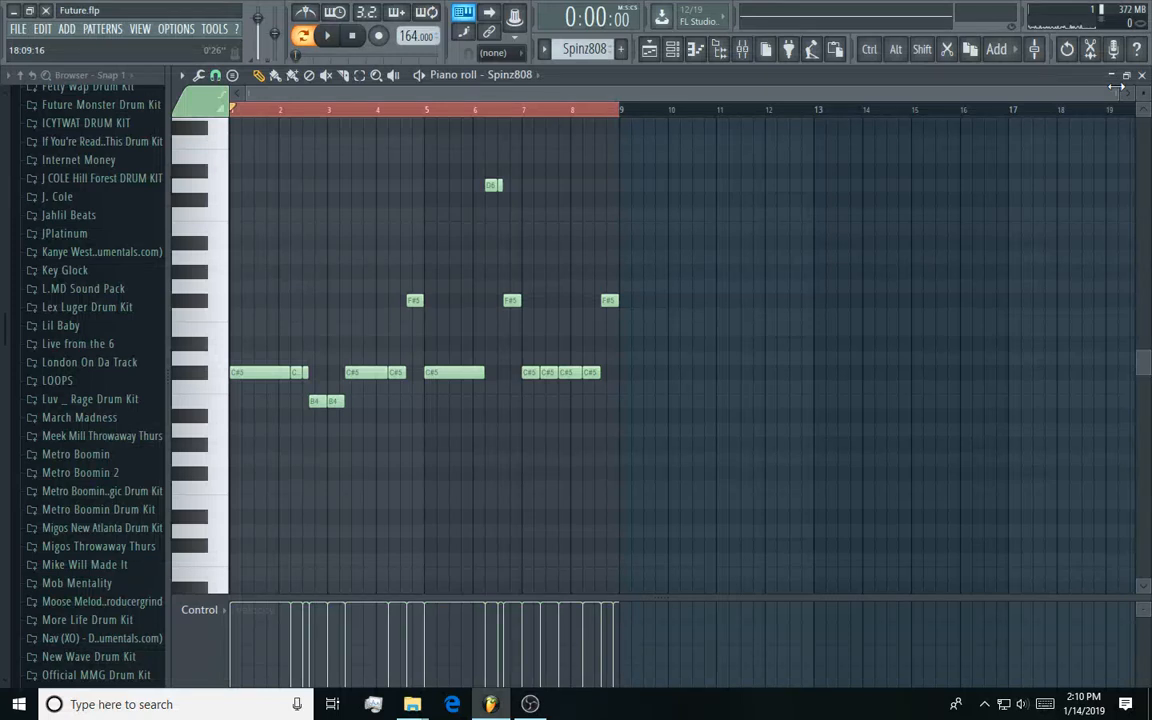
{"action": "left_click_drag", "start_coordinate": [1115, 87], "coordinate": [958, 88]}
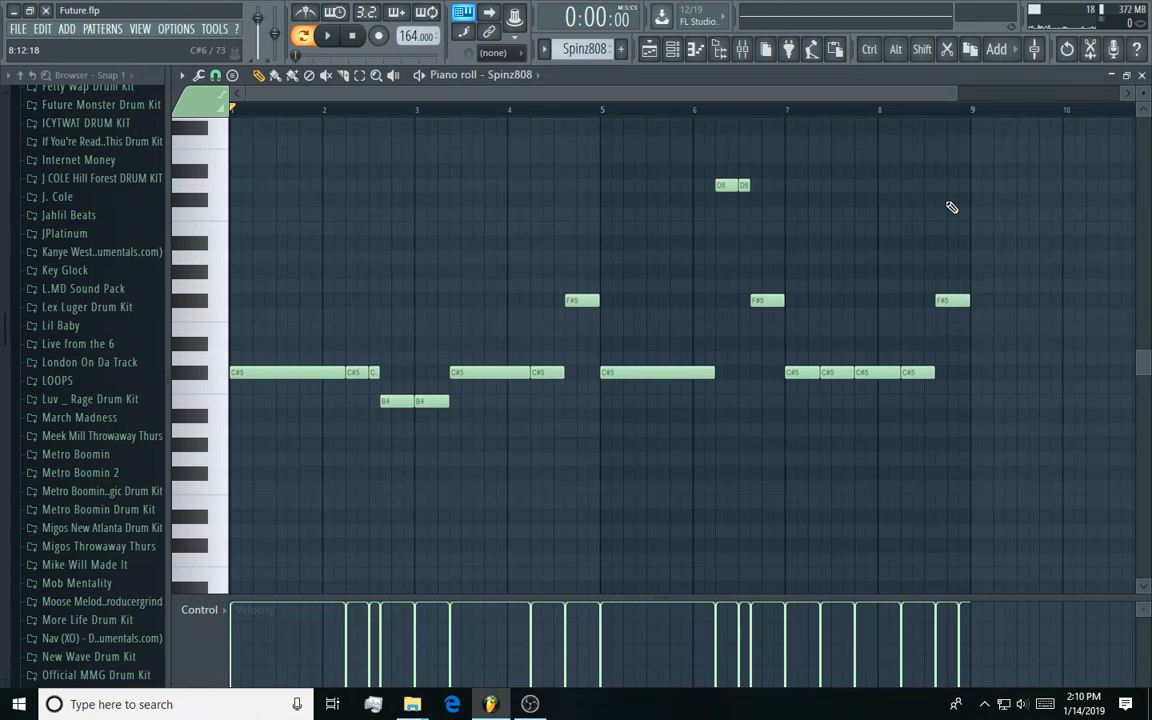
{"action": "scroll", "coordinate": [952, 207], "scroll_direction": "up", "scroll_amount": 5}
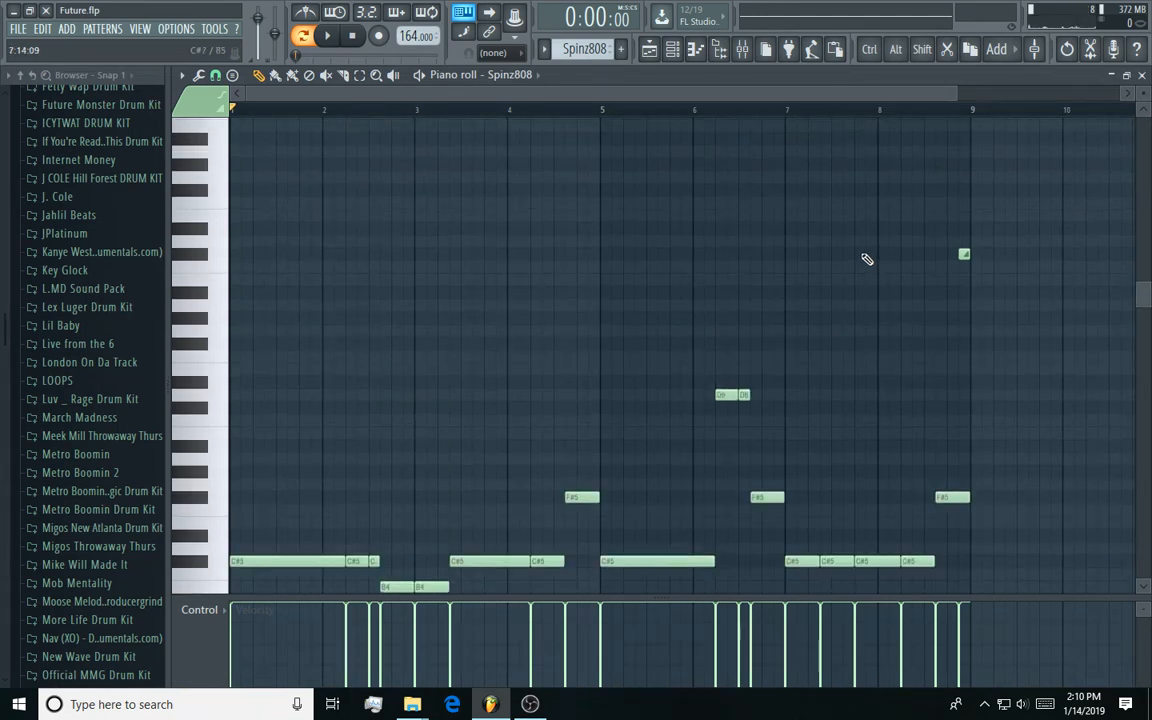
{"action": "scroll", "coordinate": [980, 232], "scroll_direction": "down", "scroll_amount": 1}
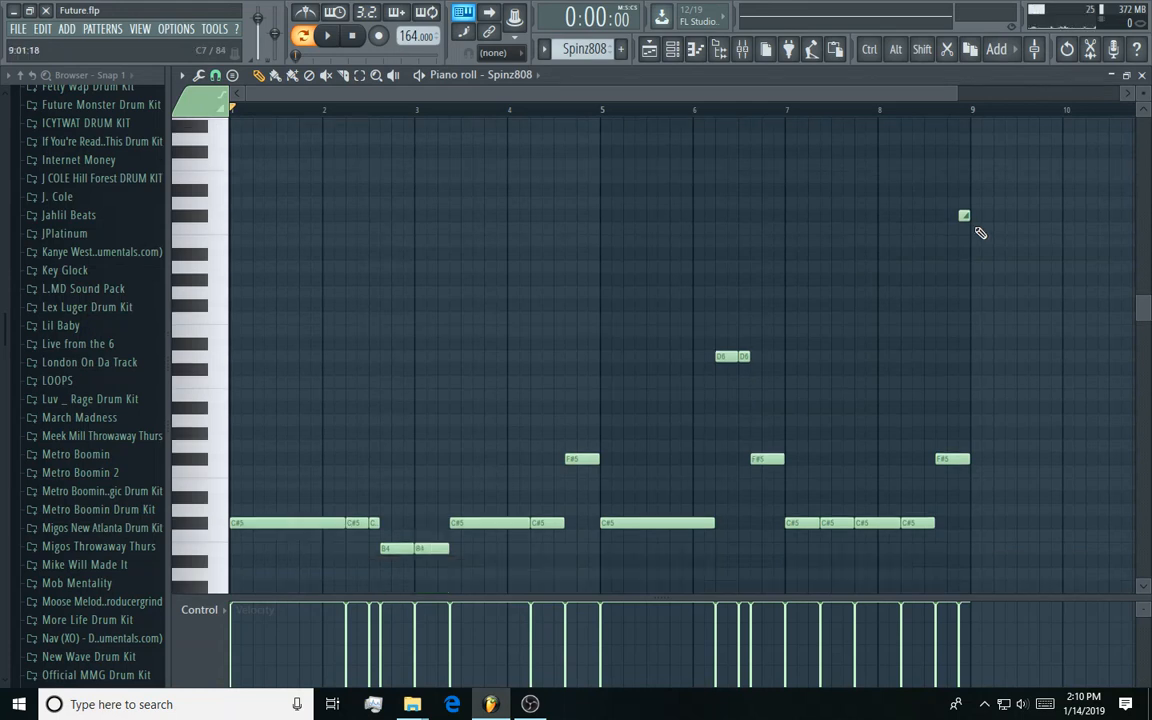
{"action": "left_click", "coordinate": [994, 228]}
{"action": "right_click", "coordinate": [1013, 231]}
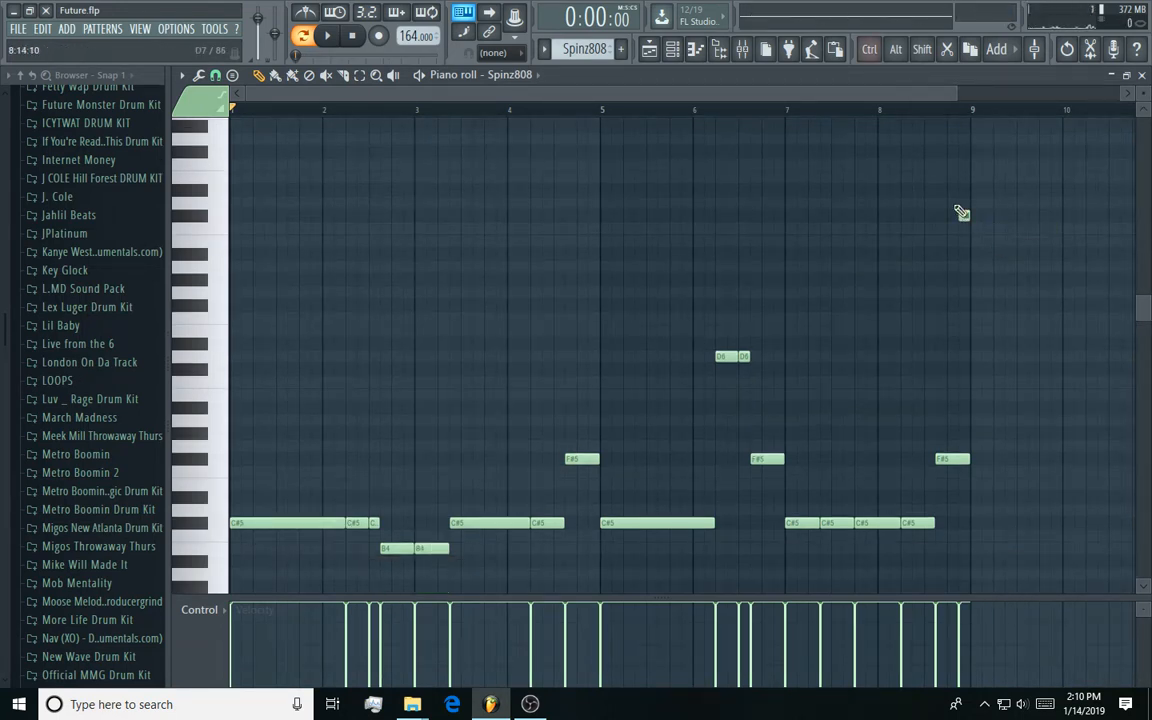
{"action": "left_click_drag", "start_coordinate": [955, 200], "coordinate": [1040, 291]}
{"action": "left_click", "coordinate": [1018, 321], "text": "ctrl"}
{"action": "scroll", "coordinate": [440, 260], "scroll_direction": "down", "scroll_amount": 1}
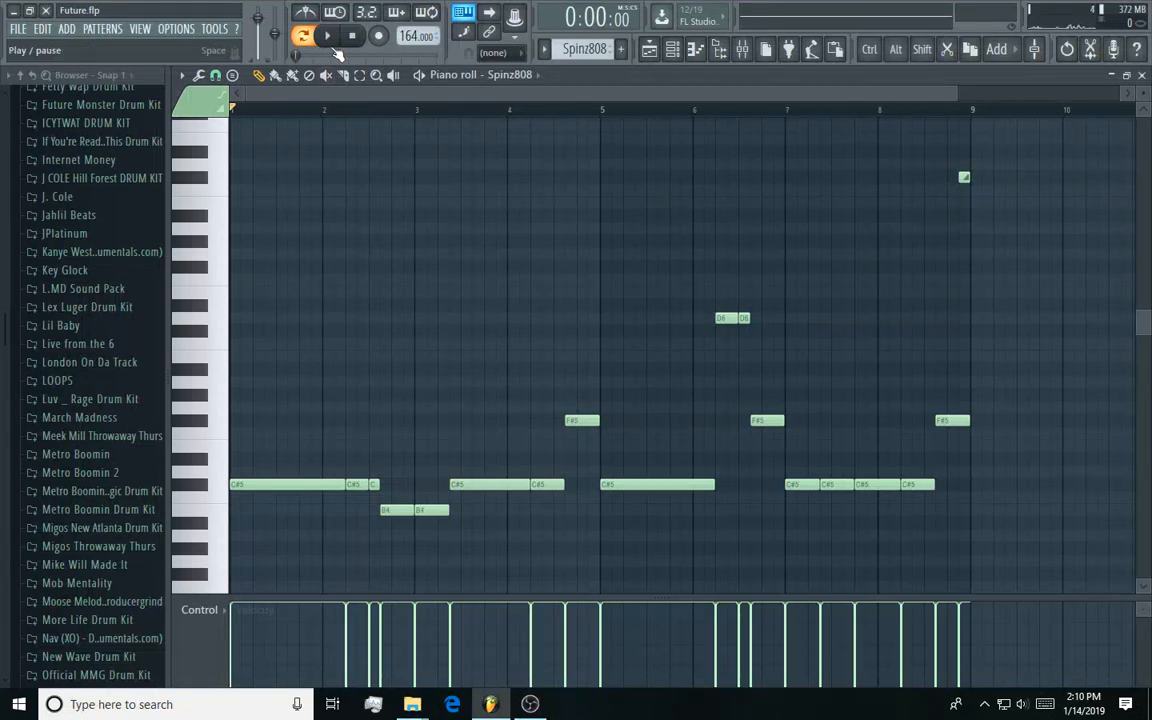
Play the Spinz808 pattern, stop it and return to the playlist with the channel rack hidden.
{"action": "left_click", "coordinate": [328, 38]}
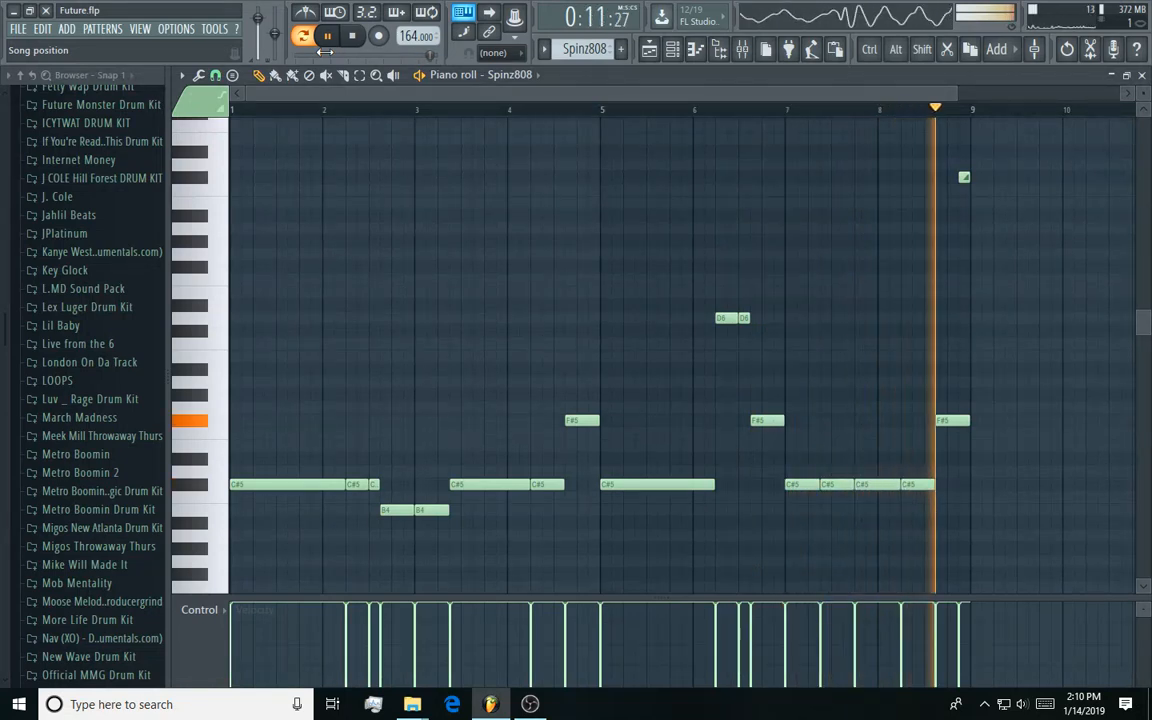
{"action": "key", "text": "space"}
{"action": "left_click", "coordinate": [1141, 76]}
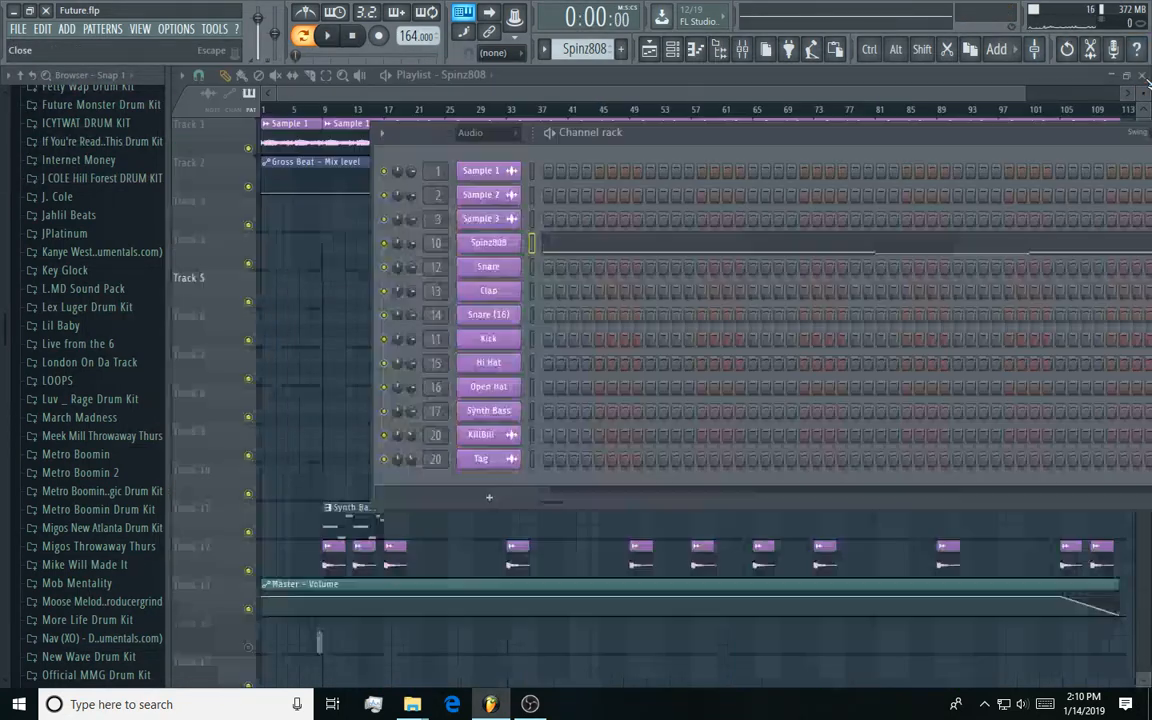
{"action": "key", "text": "F6"}
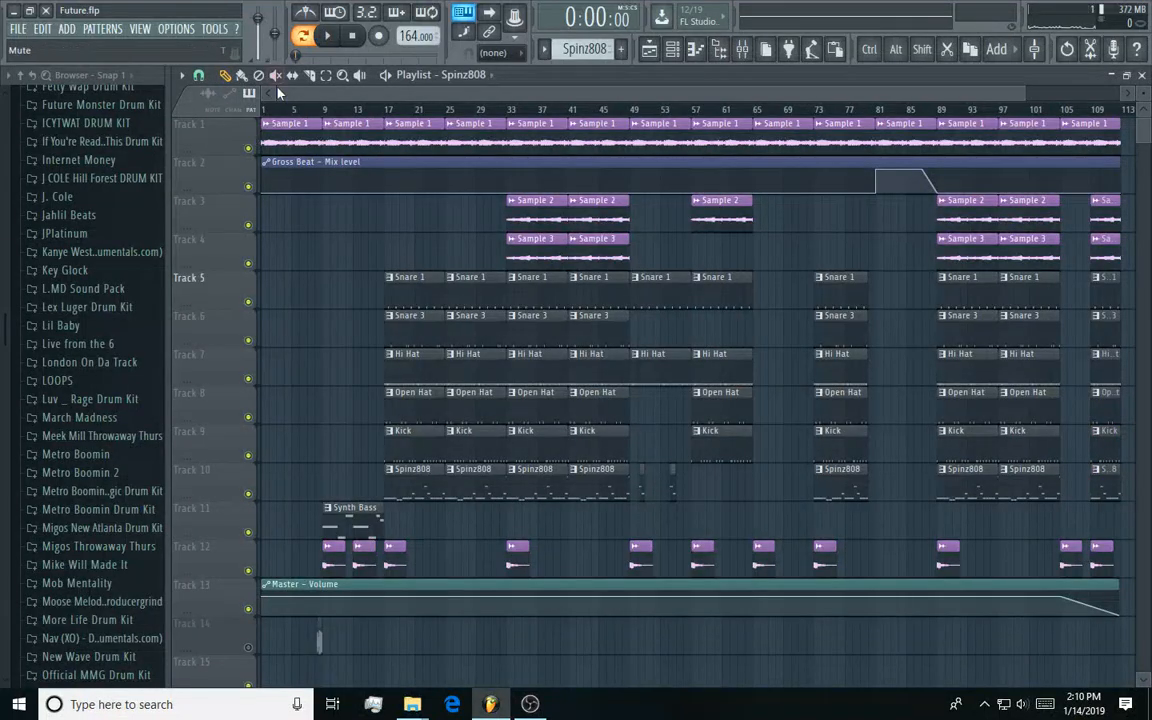
Play the arrangement from bar 49, where only short Spinz808 fragments remain, and stop it.
{"action": "left_click_drag", "start_coordinate": [278, 93], "coordinate": [515, 122]}
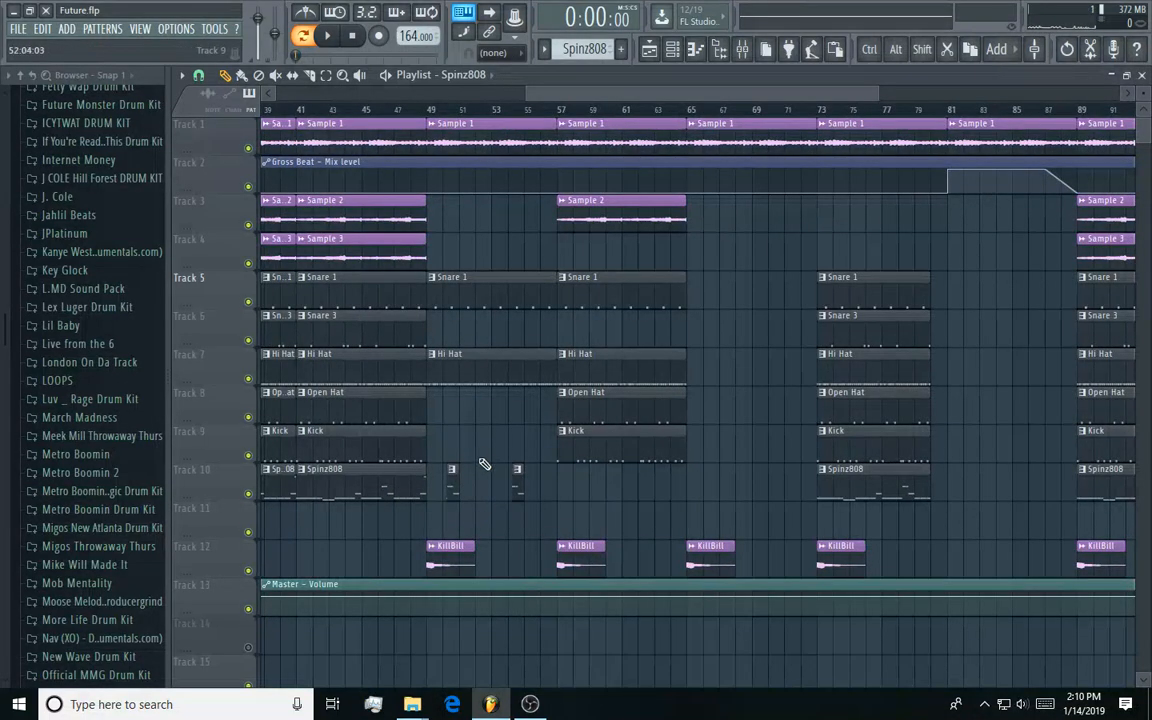
{"action": "left_click", "coordinate": [428, 108]}
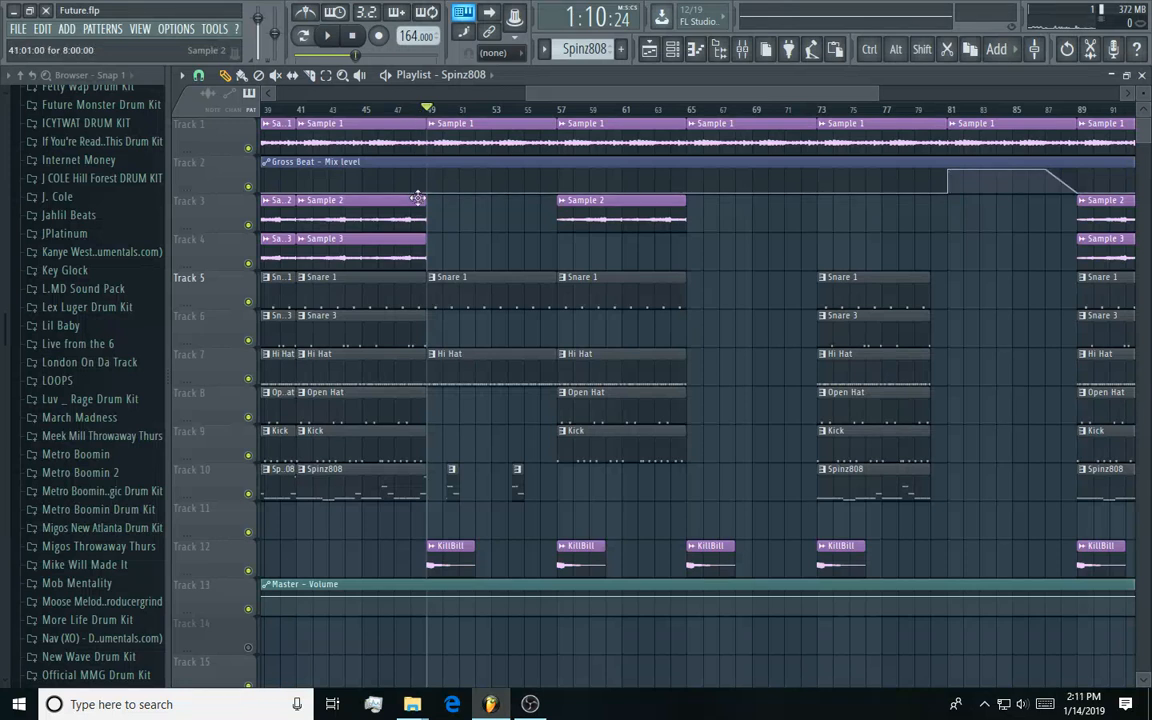
{"action": "key", "text": "space"}
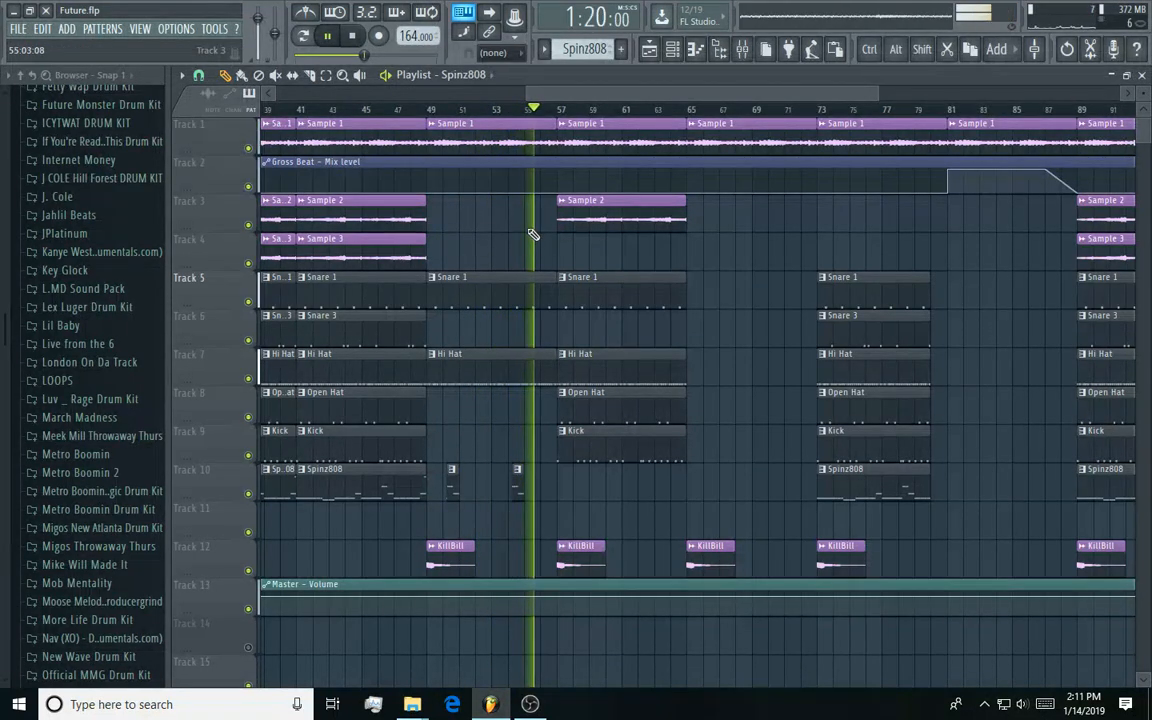
{"action": "key", "text": "space"}
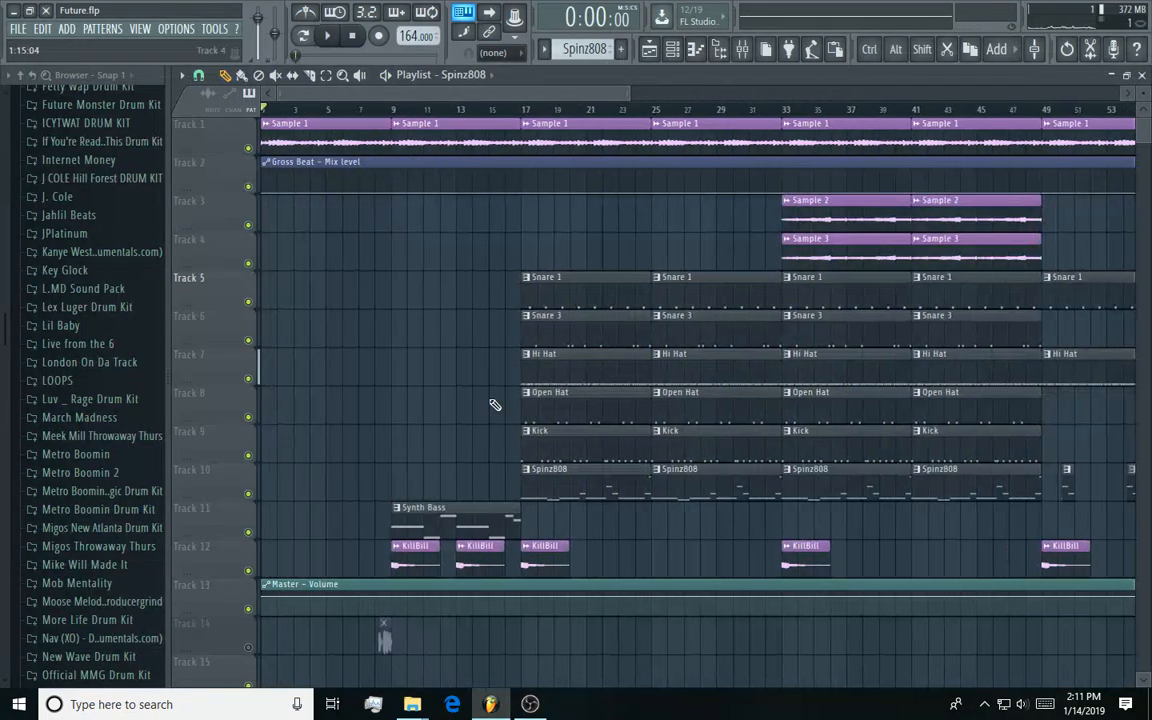
Reopen the Spinz808 pattern in the piano roll, audition the D6 and F#5 keys and return to the playlist.
{"action": "double_click", "coordinate": [584, 478]}
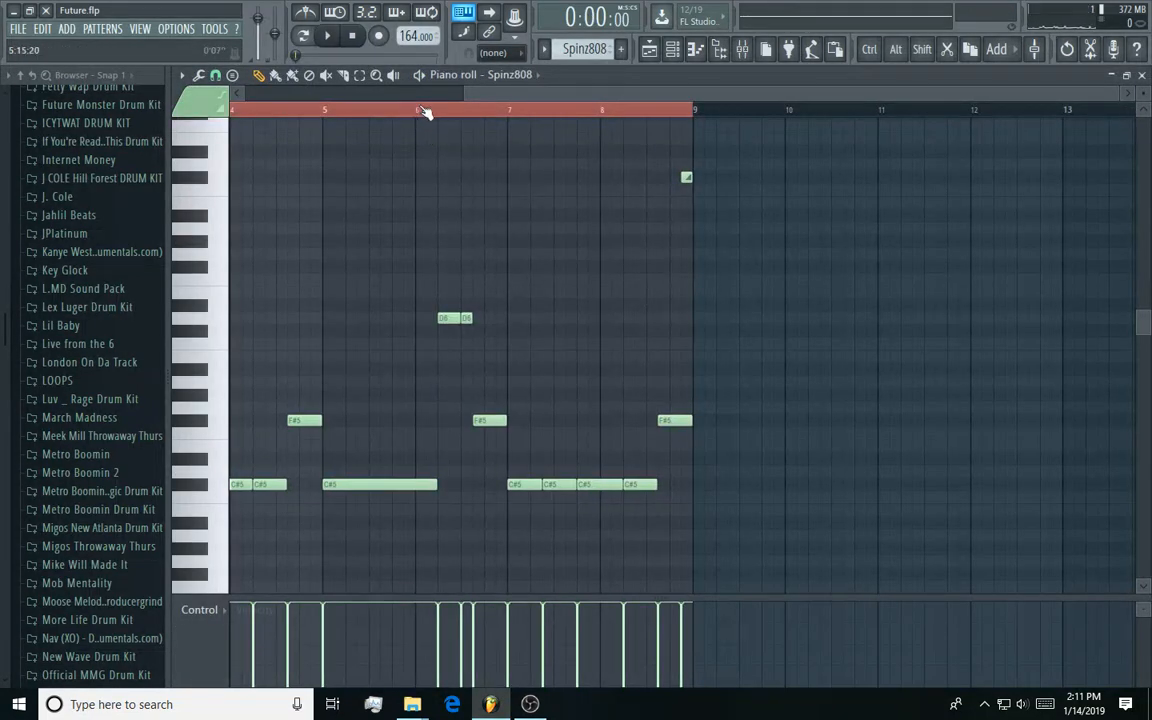
{"action": "left_click_drag", "start_coordinate": [421, 107], "coordinate": [42, 243]}
{"action": "left_click", "coordinate": [206, 321]}
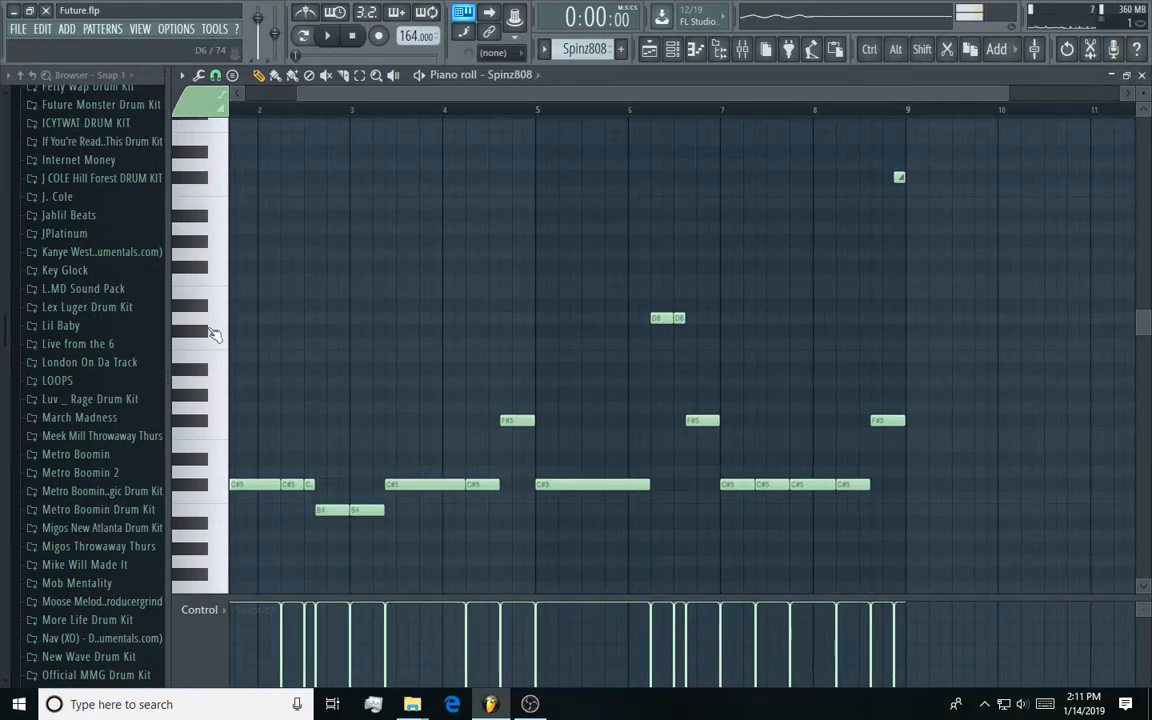
{"action": "left_click", "coordinate": [200, 421]}
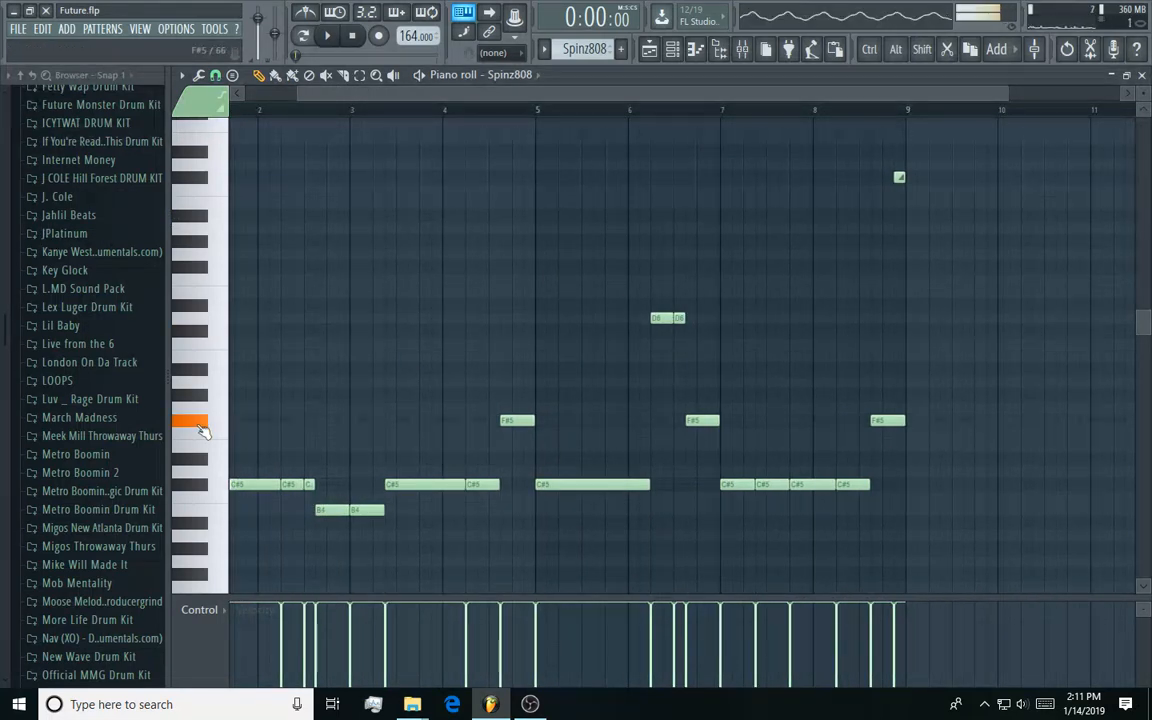
{"action": "left_click", "coordinate": [1142, 78]}
{"action": "left_click", "coordinate": [753, 519]}
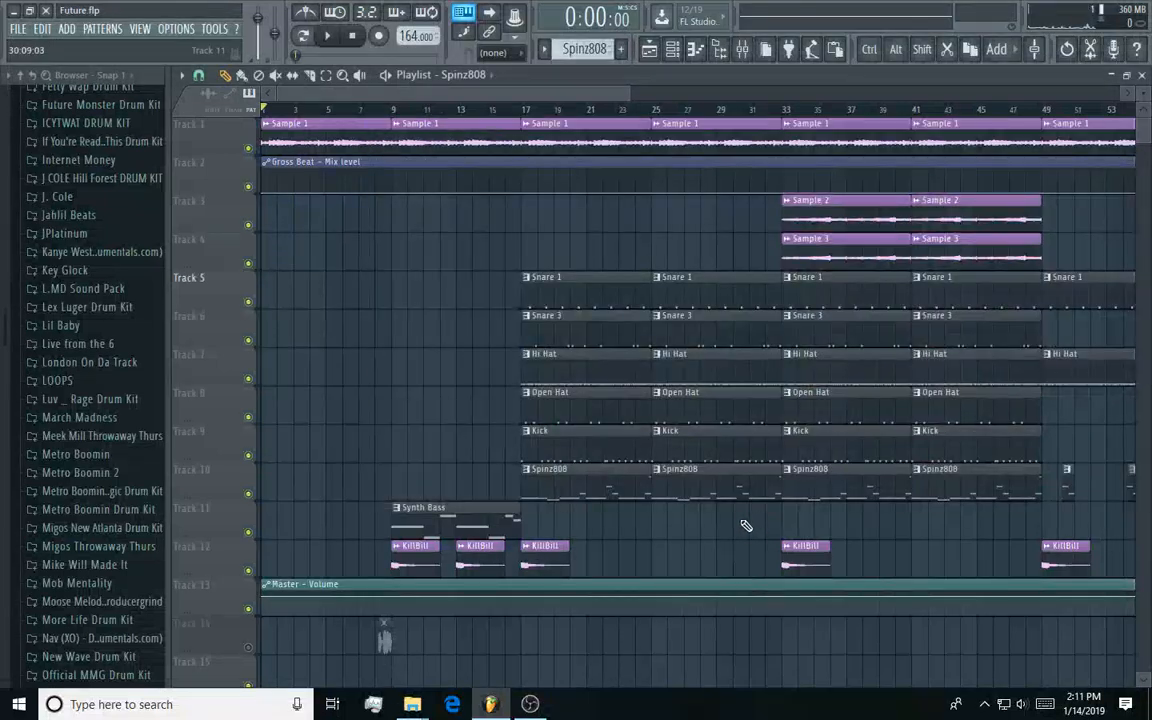
Play the Synth Bass pattern from the piano roll, return to the playlist and stop playback.
{"action": "left_click_drag", "start_coordinate": [586, 96], "coordinate": [734, 115]}
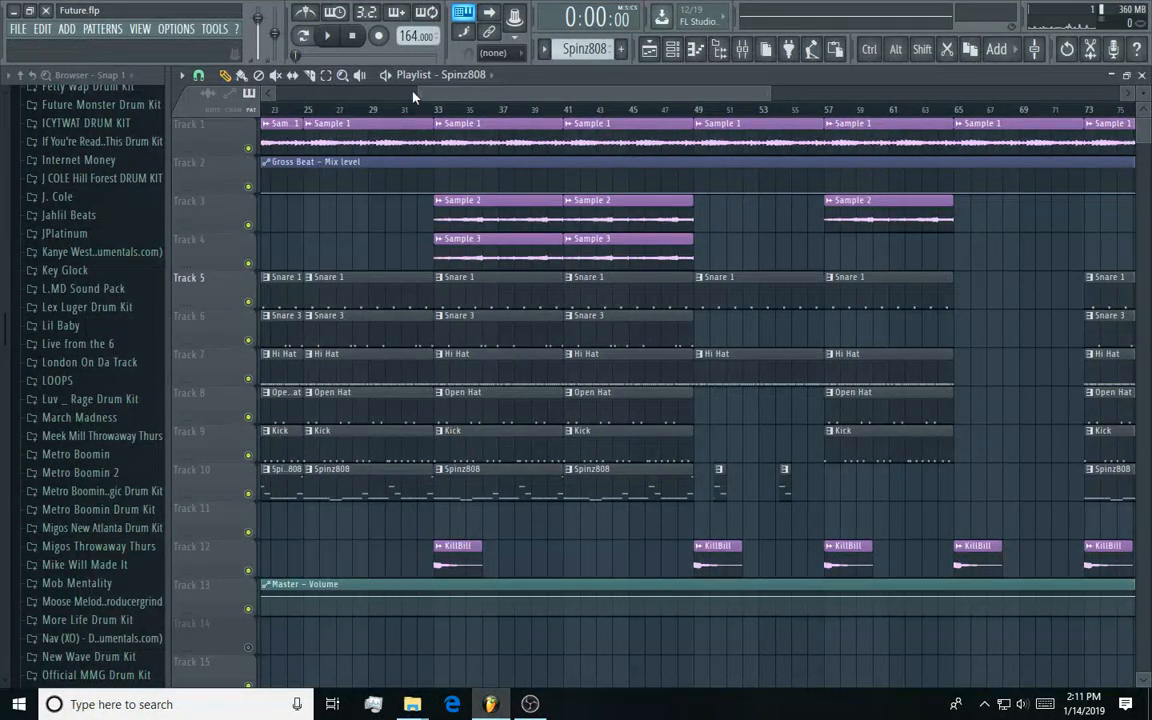
{"action": "left_click_drag", "start_coordinate": [420, 93], "coordinate": [265, 93]}
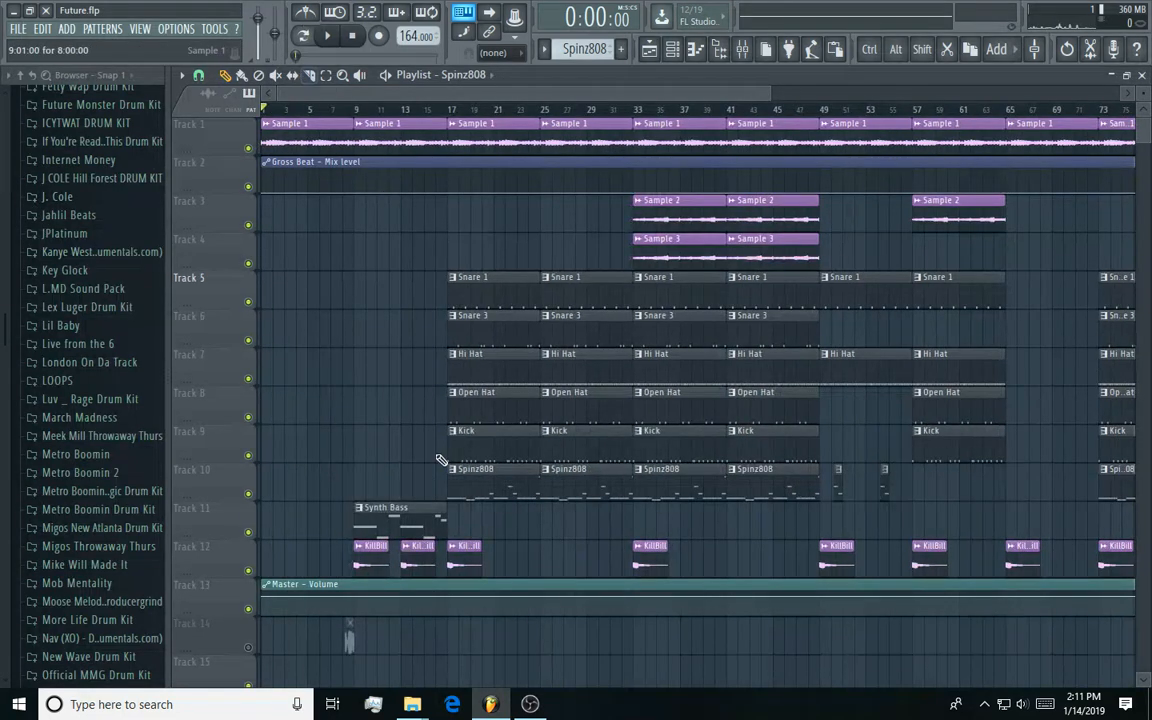
{"action": "double_click", "coordinate": [395, 533]}
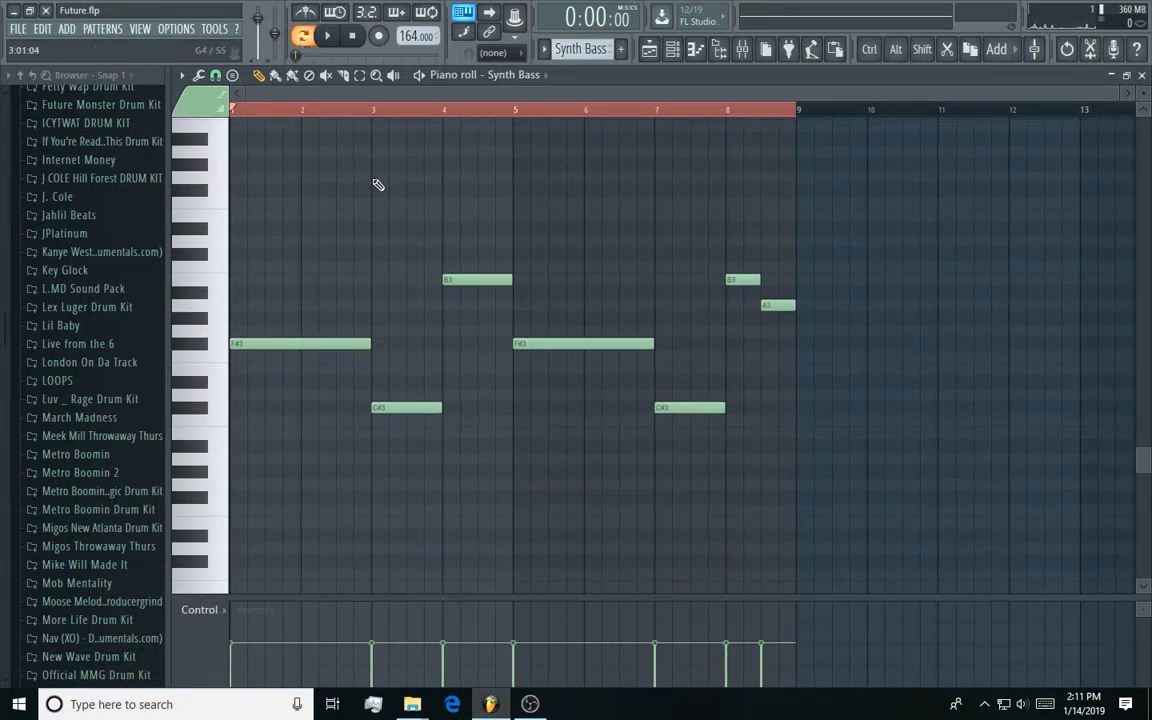
{"action": "key", "text": "space"}
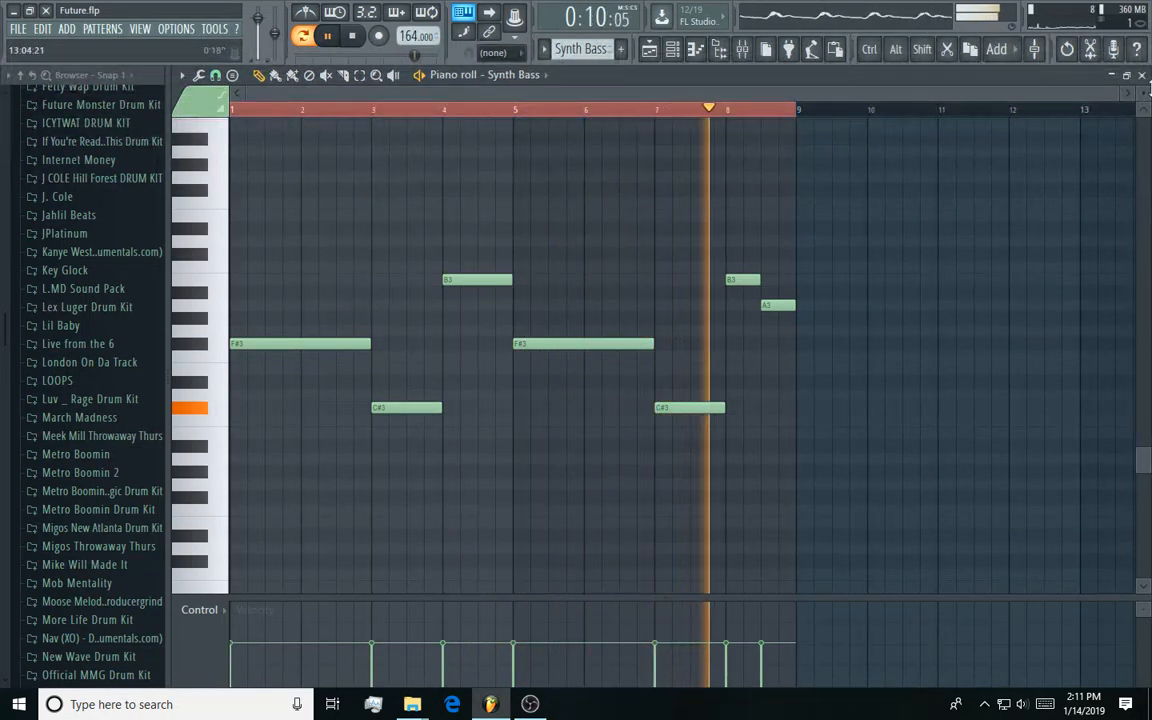
{"action": "left_click", "coordinate": [1142, 77]}
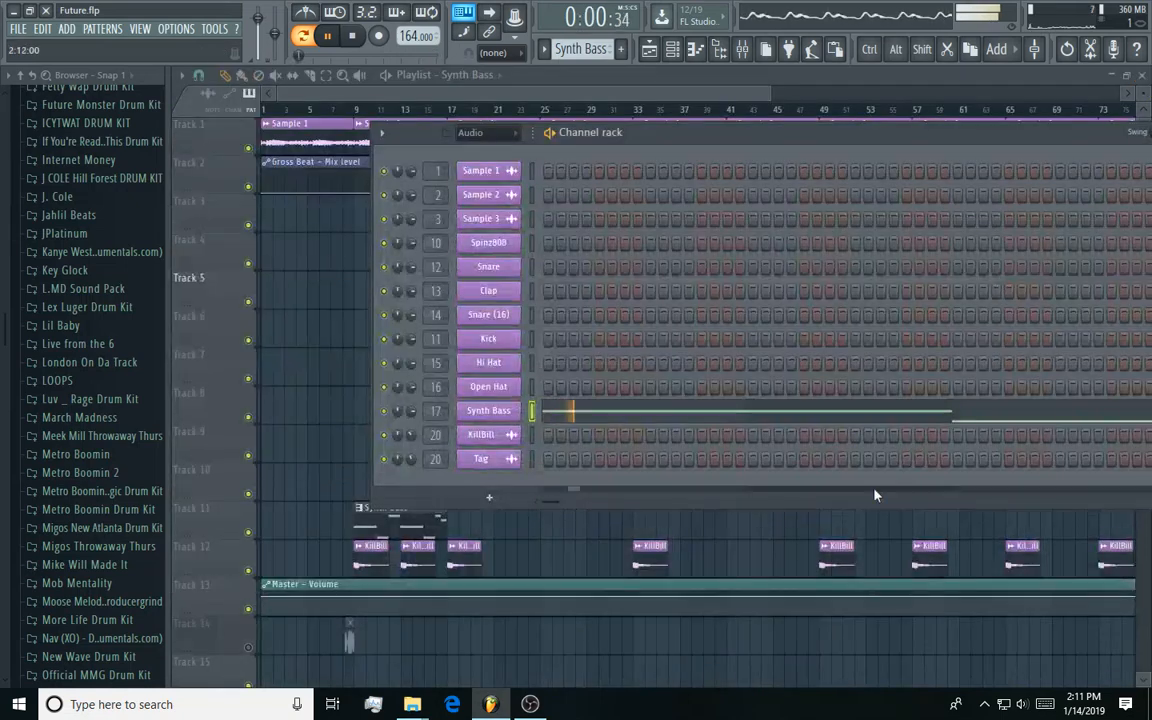
{"action": "key", "text": "space"}
{"action": "right_click", "coordinate": [722, 537]}
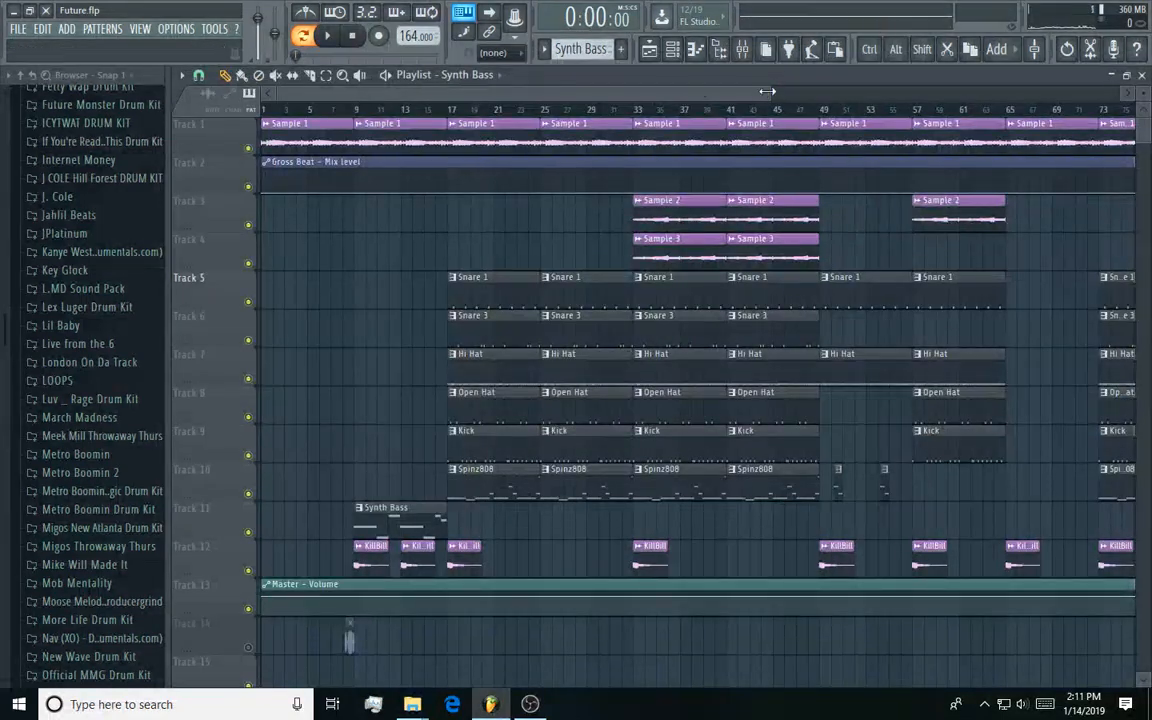
Review the channel settings of the KillBill sample on Track 12 and close them.
{"action": "left_click_drag", "start_coordinate": [767, 91], "coordinate": [1120, 110]}
{"action": "double_click", "coordinate": [326, 563]}
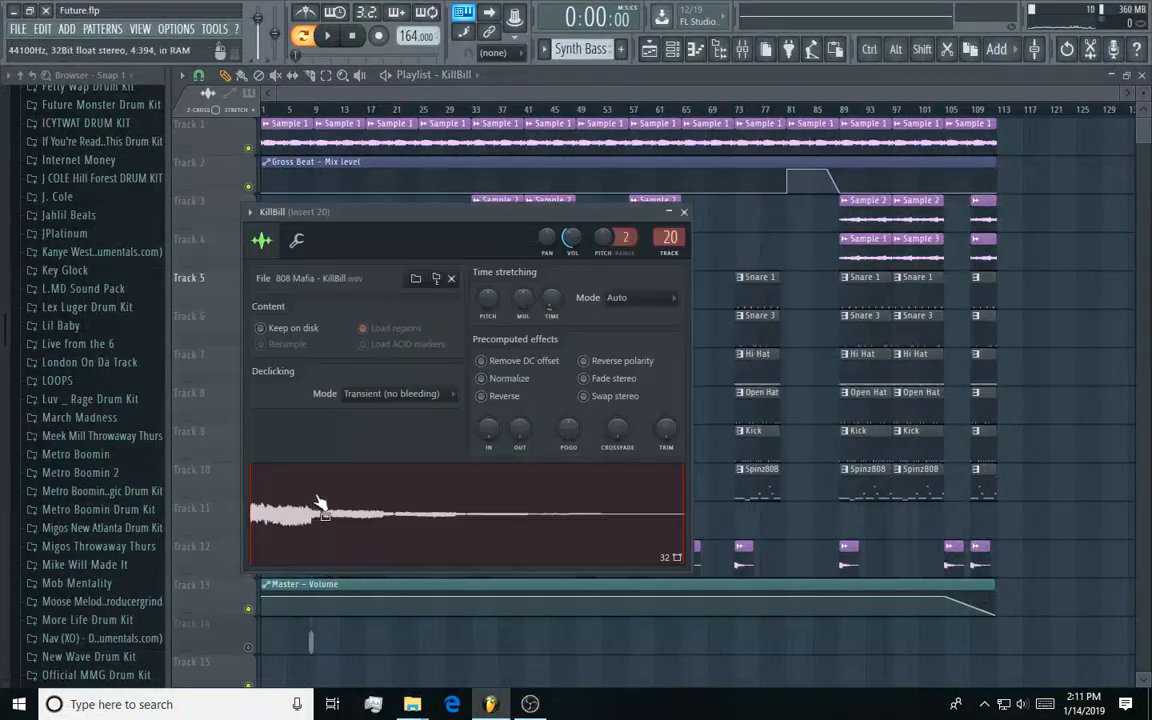
{"action": "left_click", "coordinate": [683, 212]}
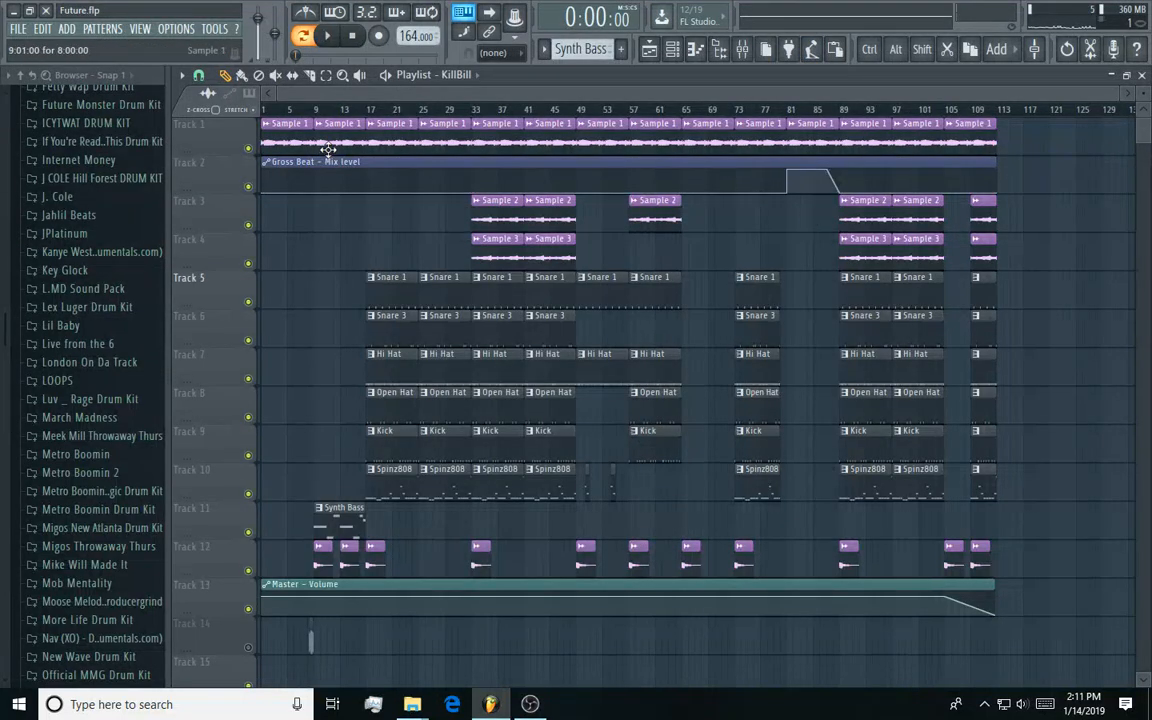
Play the arrangement from bar 77 through the Gross Beat mix level automation and stop it.
{"action": "left_click_drag", "start_coordinate": [1117, 95], "coordinate": [1030, 117]}
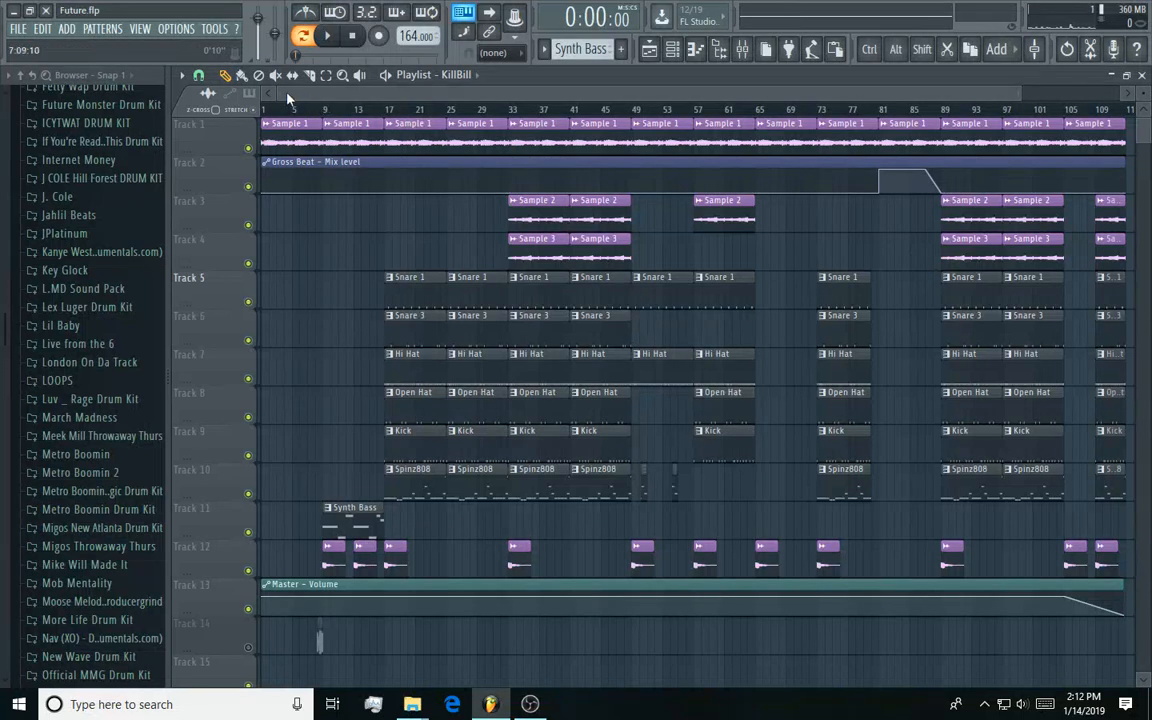
{"action": "left_click_drag", "start_coordinate": [290, 93], "coordinate": [515, 88]}
{"action": "left_click", "coordinate": [757, 110]}
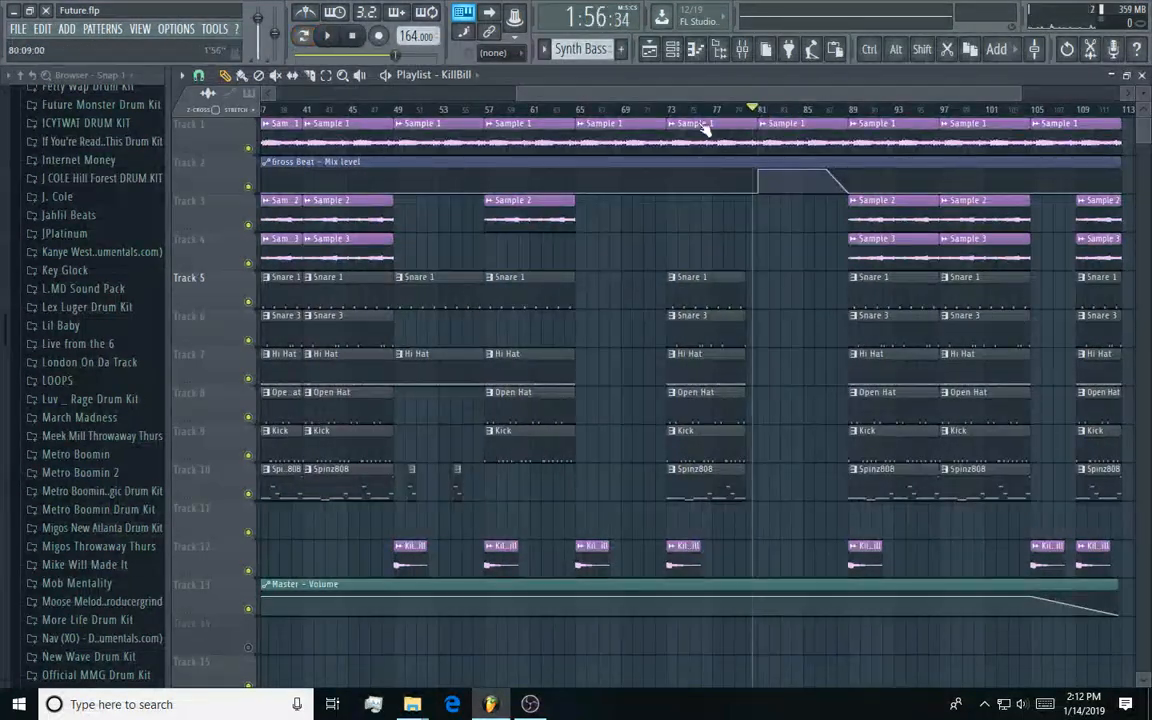
{"action": "left_click_drag", "start_coordinate": [702, 126], "coordinate": [718, 155]}
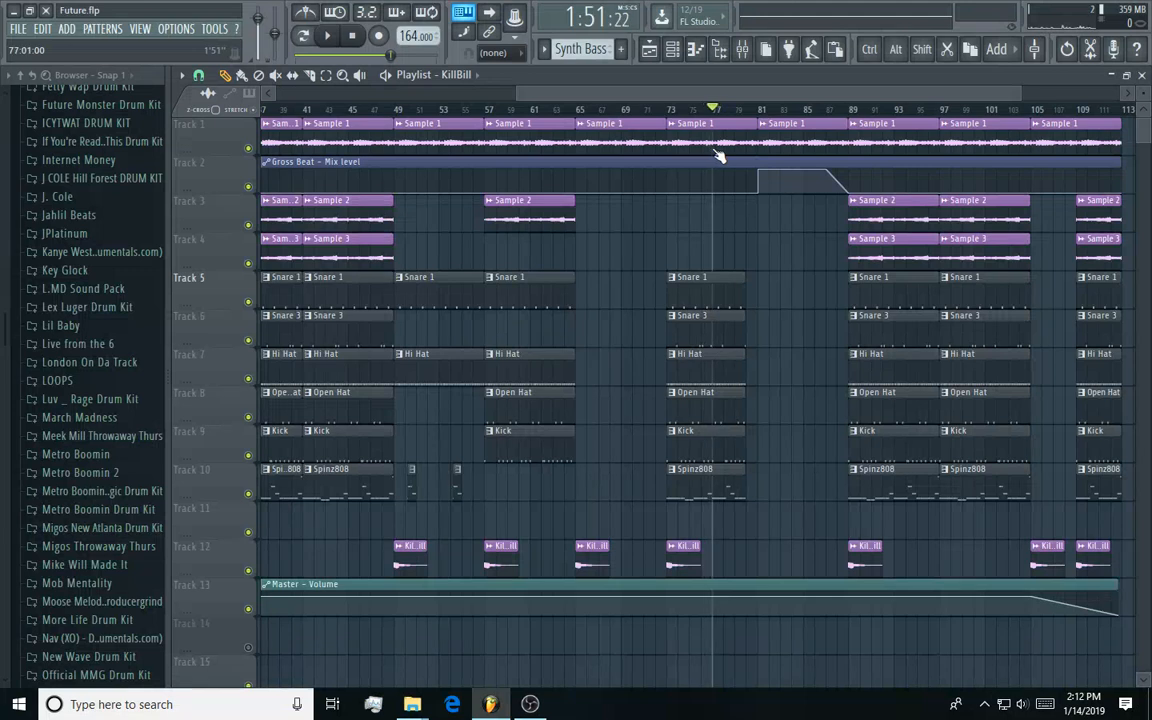
{"action": "key", "text": "space"}
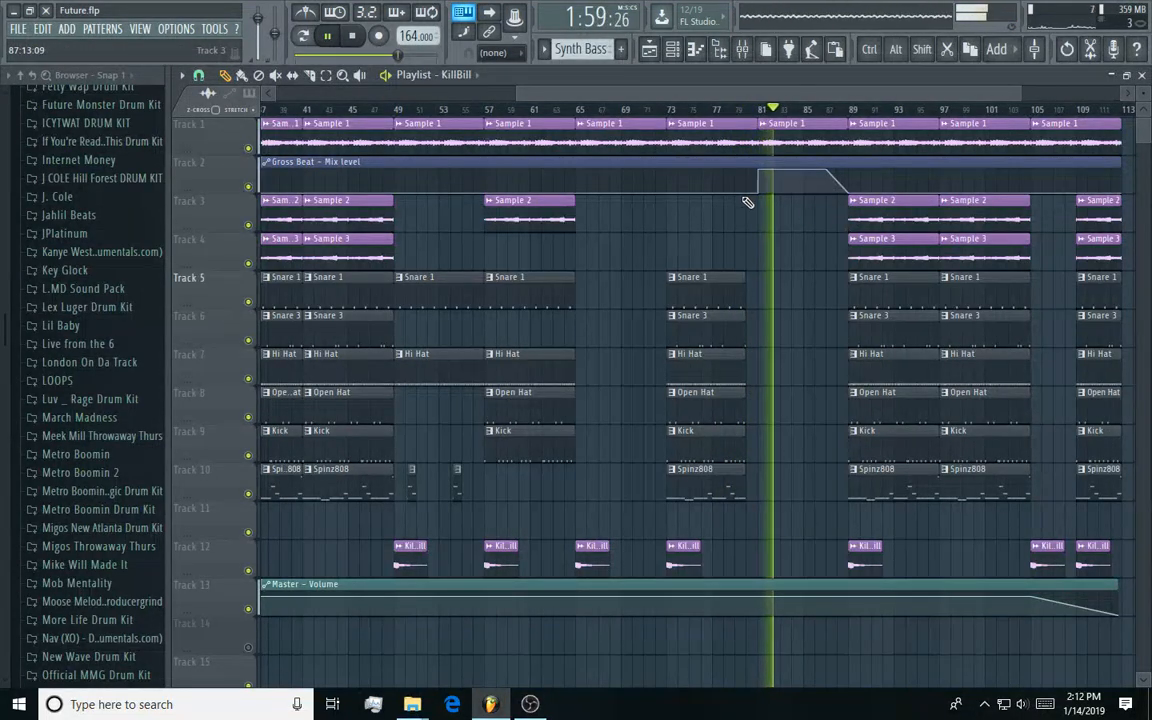
{"action": "left_click_drag", "start_coordinate": [518, 93], "coordinate": [379, 136]}
{"action": "left_click_drag", "start_coordinate": [818, 93], "coordinate": [912, 104]}
{"action": "left_click_drag", "start_coordinate": [440, 105], "coordinate": [316, 287]}
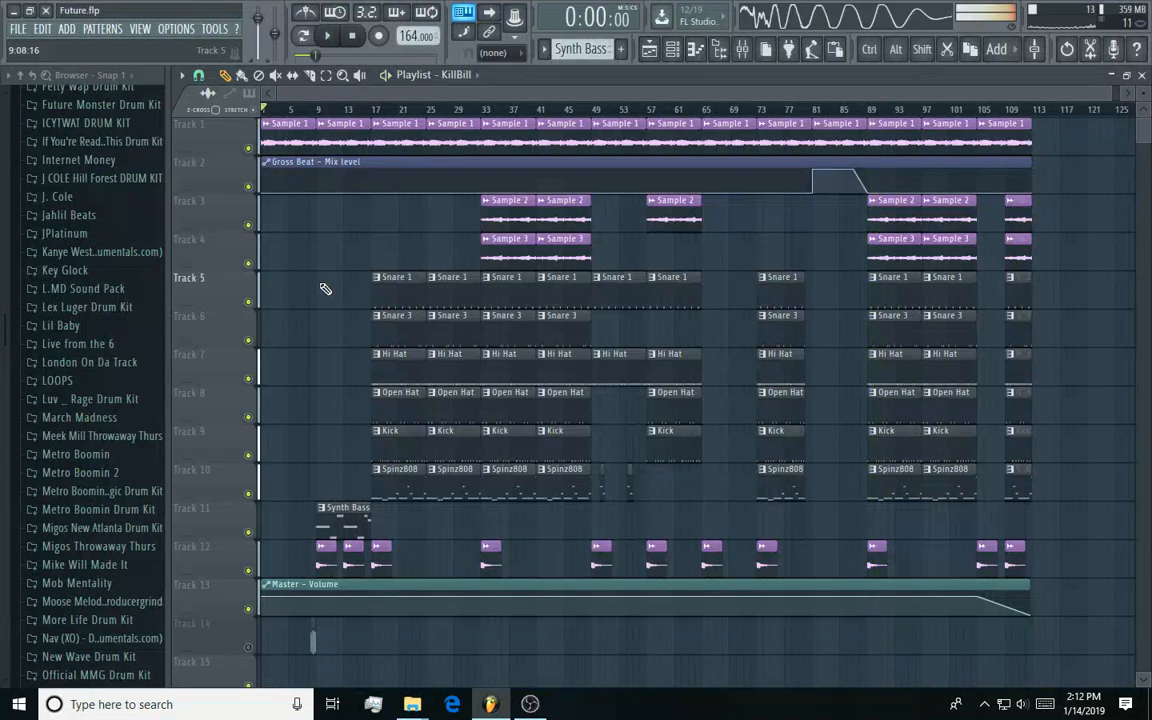
{"action": "key", "text": "space"}
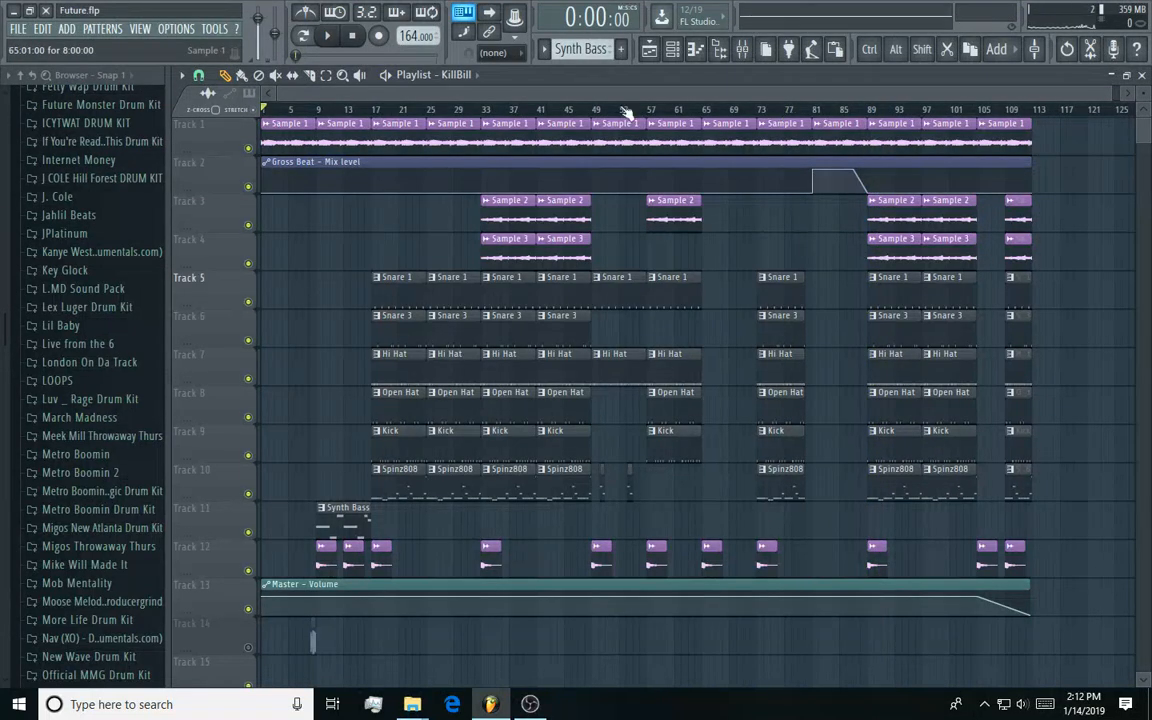
Place the song position at bar 89, where the Gross Beat mix level automation ends, with the arrangement in view.
{"action": "left_click_drag", "start_coordinate": [274, 93], "coordinate": [629, 94]}
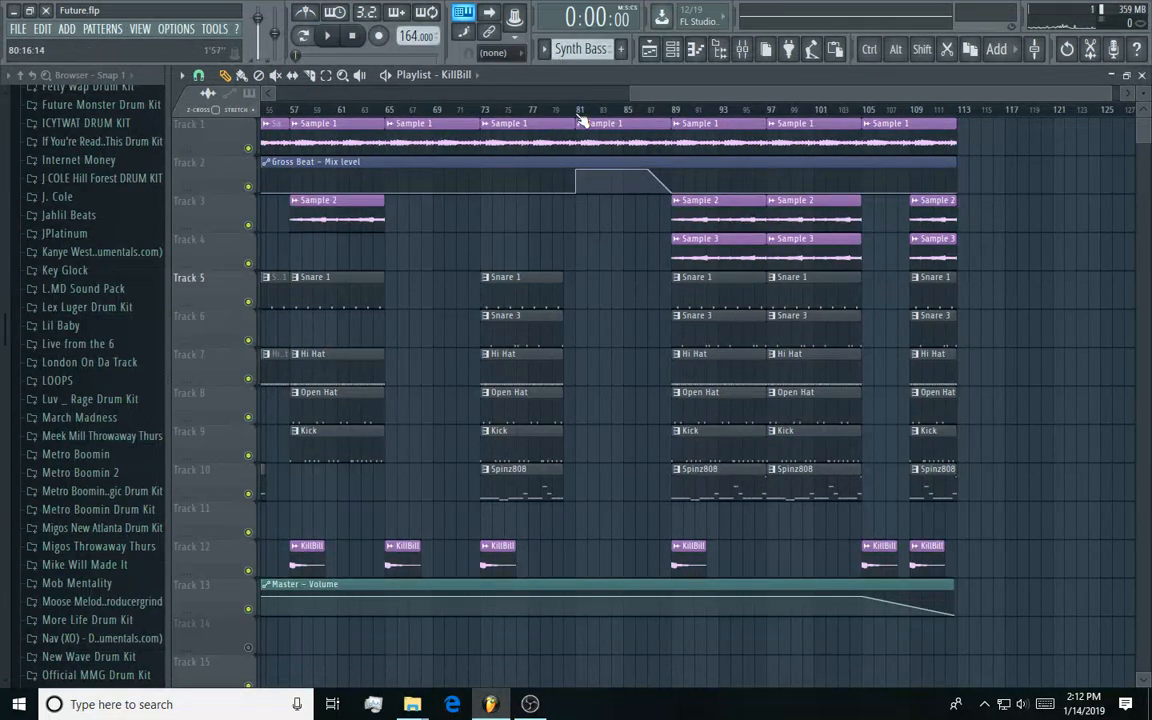
{"action": "left_click_drag", "start_coordinate": [631, 94], "coordinate": [274, 94]}
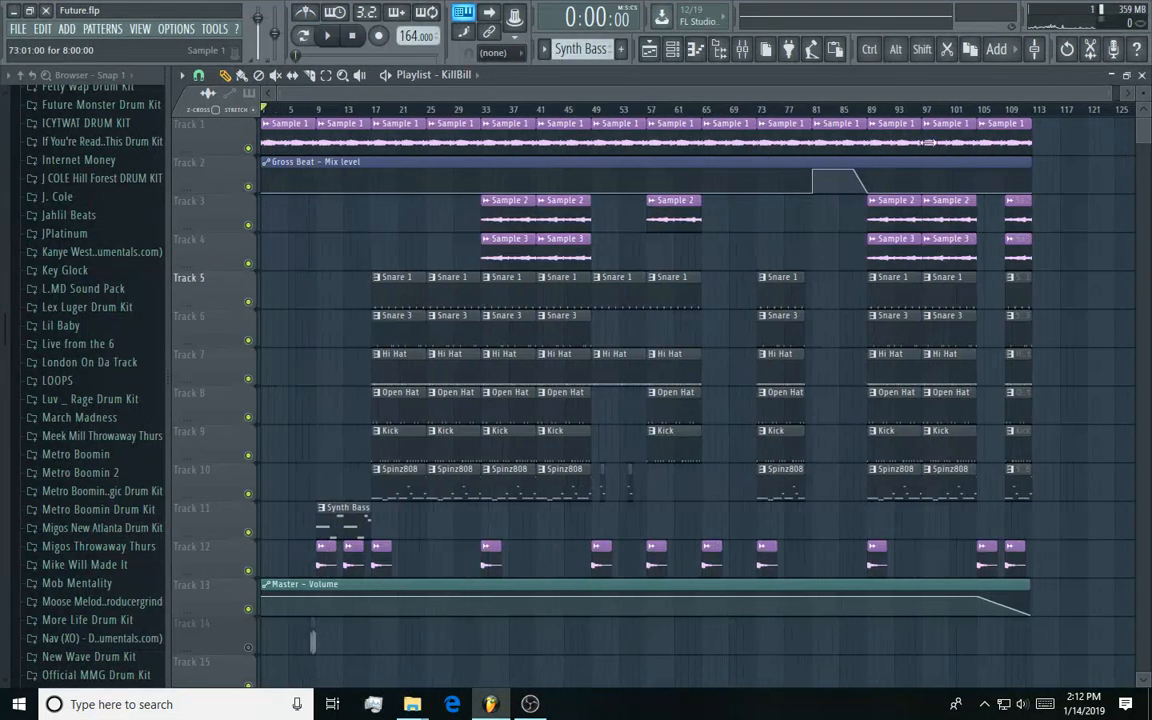
{"action": "left_click", "coordinate": [872, 110]}
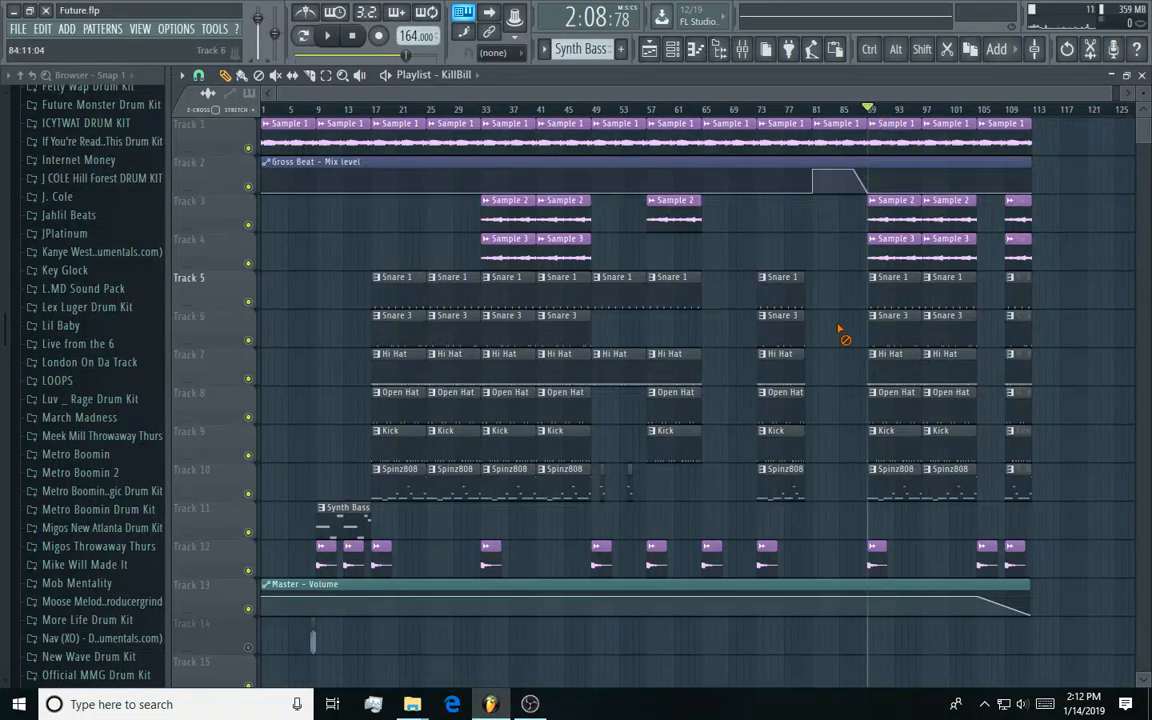
{"action": "left_click_drag", "start_coordinate": [1110, 94], "coordinate": [1037, 122]}
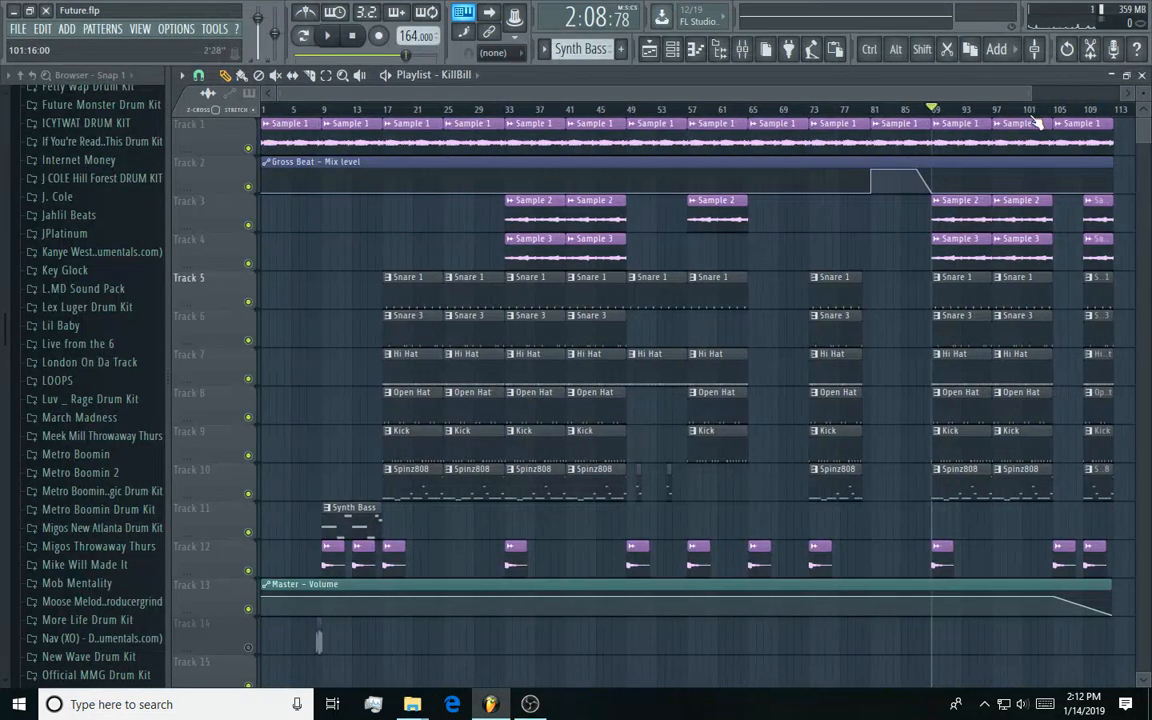